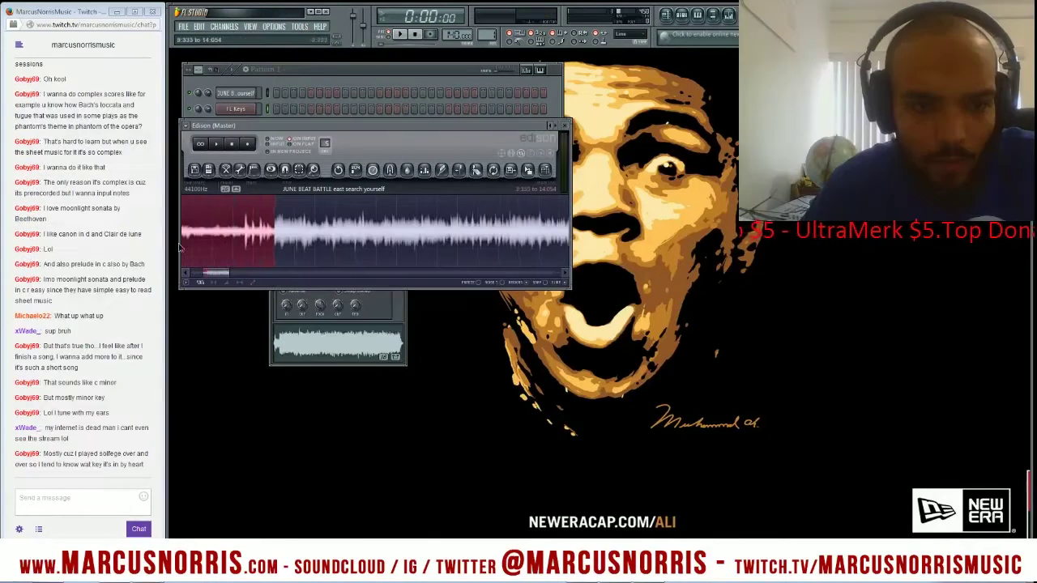
Step: Extend the selection's start back to 2:537, covering the intro up to 14:054, and loop its playback in Edison
drag(138, 248, 234, 256)
key(space)
scroll(221, 251, up, 3)
scroll(316, 253, down, 3)
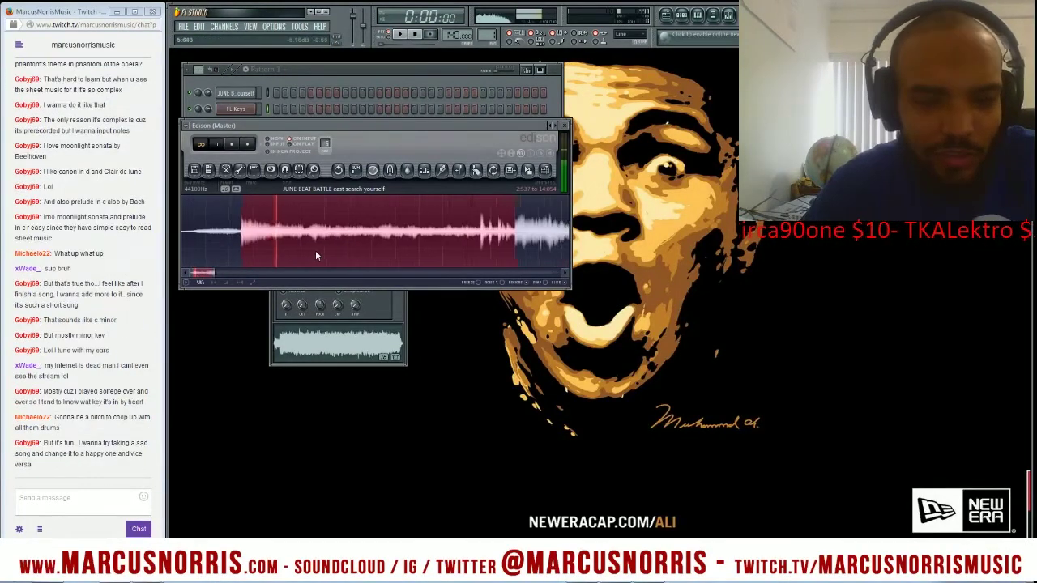
scroll(316, 254, down, 2)
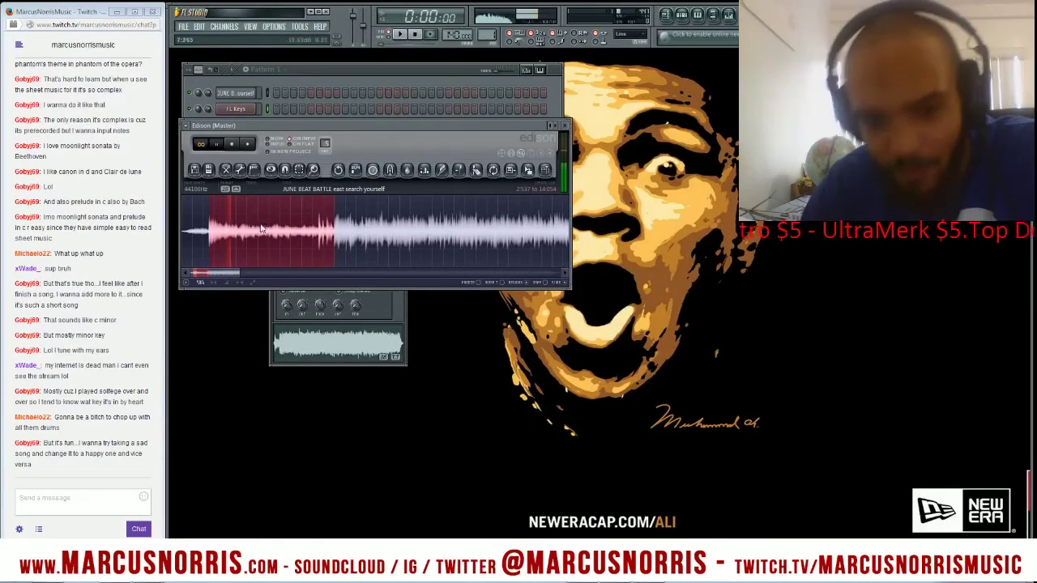
Step: Reopen the full JUNE BEAT BATTLE sample for editing from its channel's waveform
right_click(305, 226)
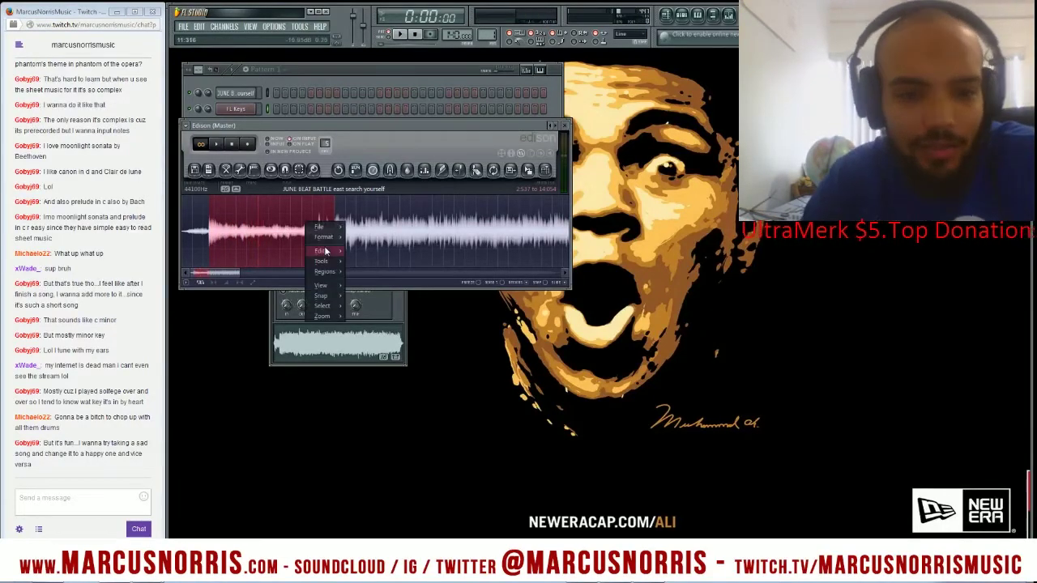
mouse_move(320, 251)
right_click(331, 345)
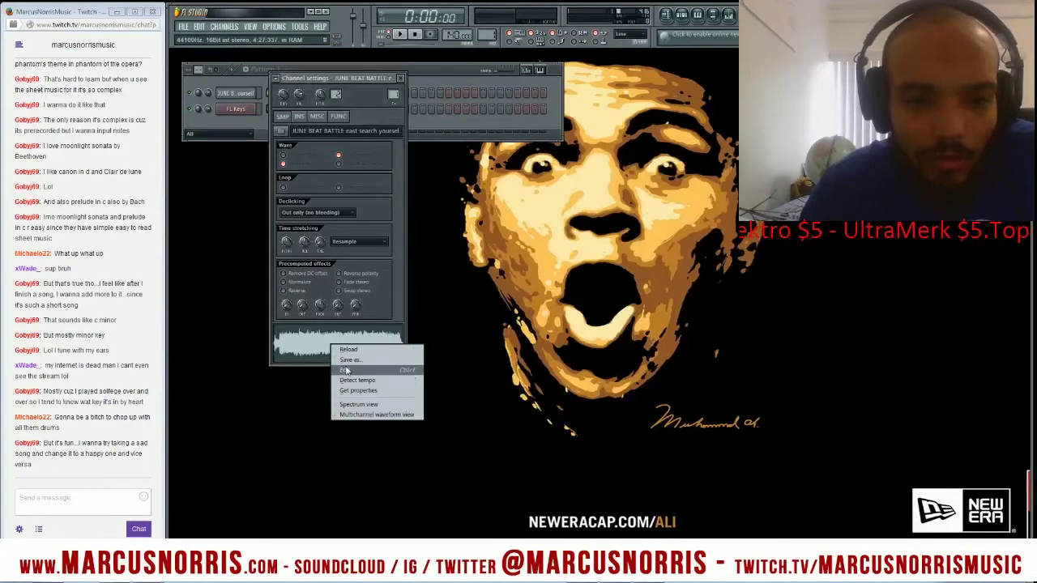
click(346, 370)
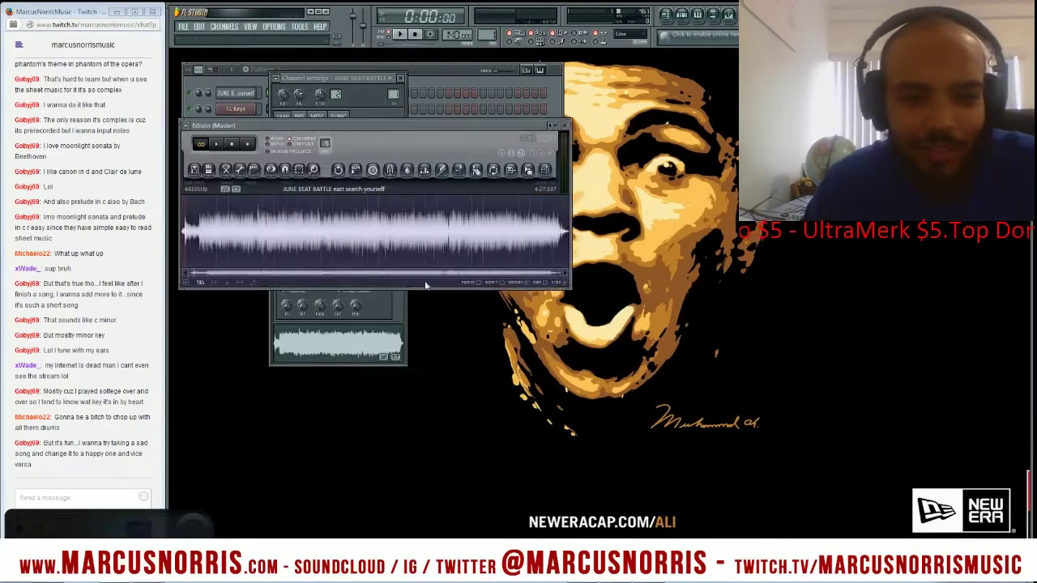
Step: Play the full sample and audition passages around 3:06 and 2:15 to find another section to chop
key(space)
scroll(451, 251, up, 6)
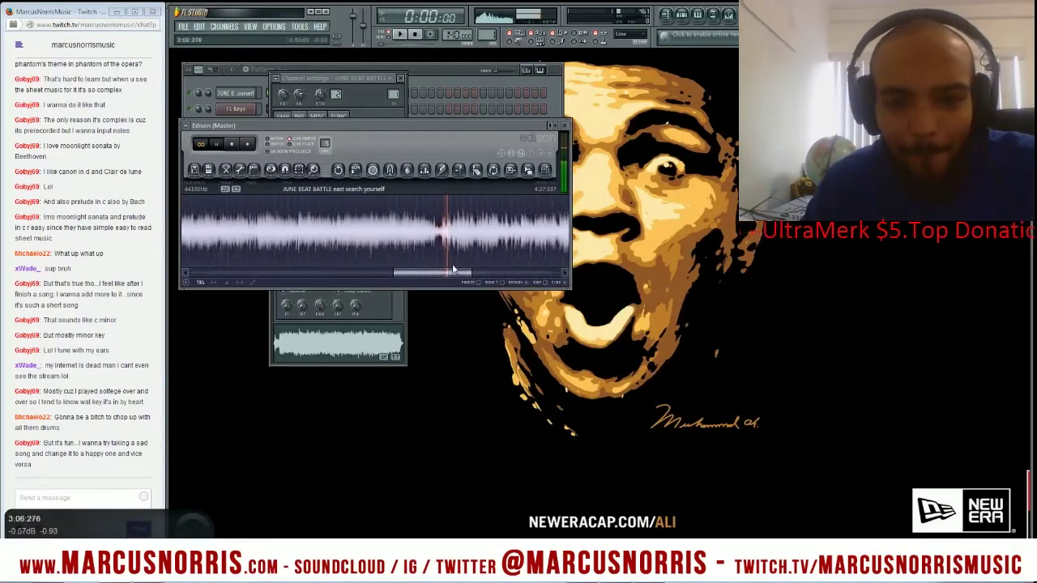
scroll(447, 272, down, 6)
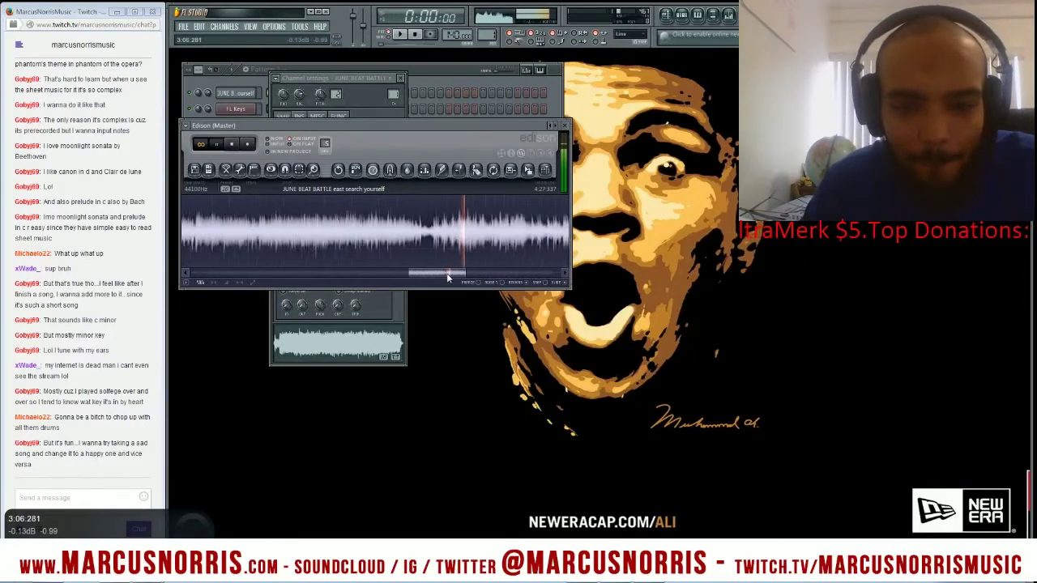
click(414, 229)
click(445, 232)
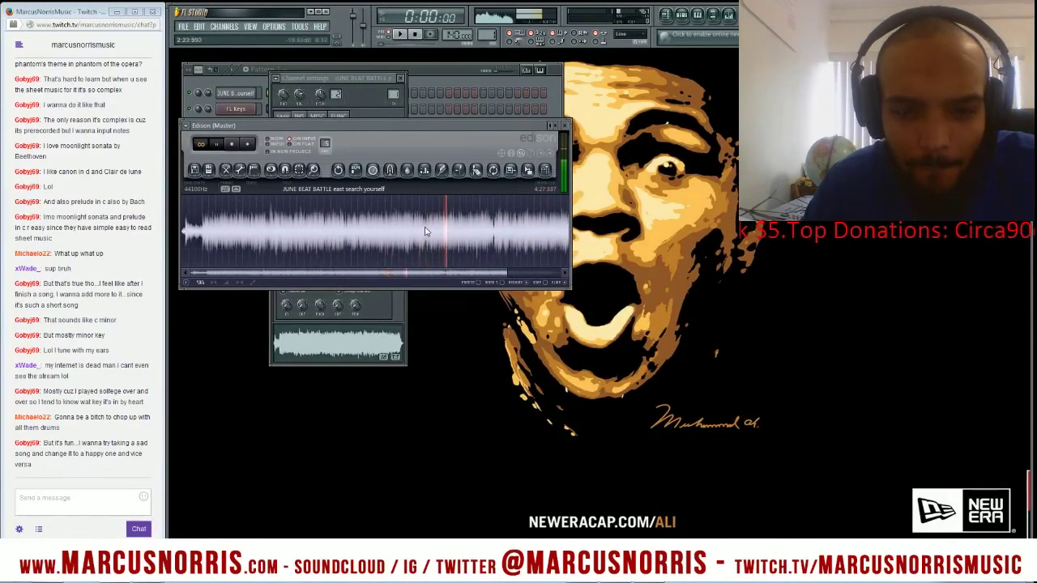
click(423, 231)
scroll(405, 231, up, 5)
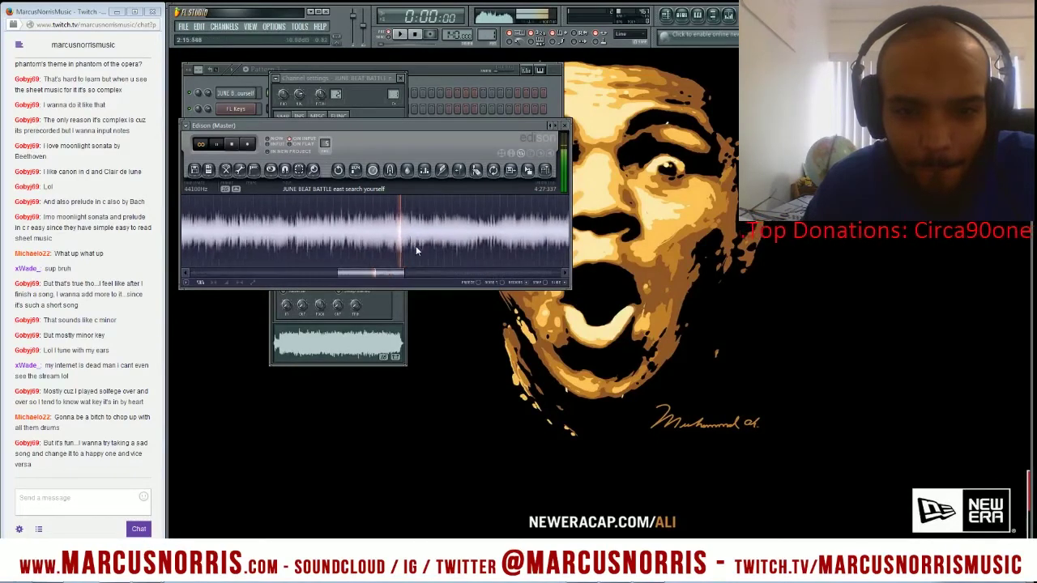
click(361, 233)
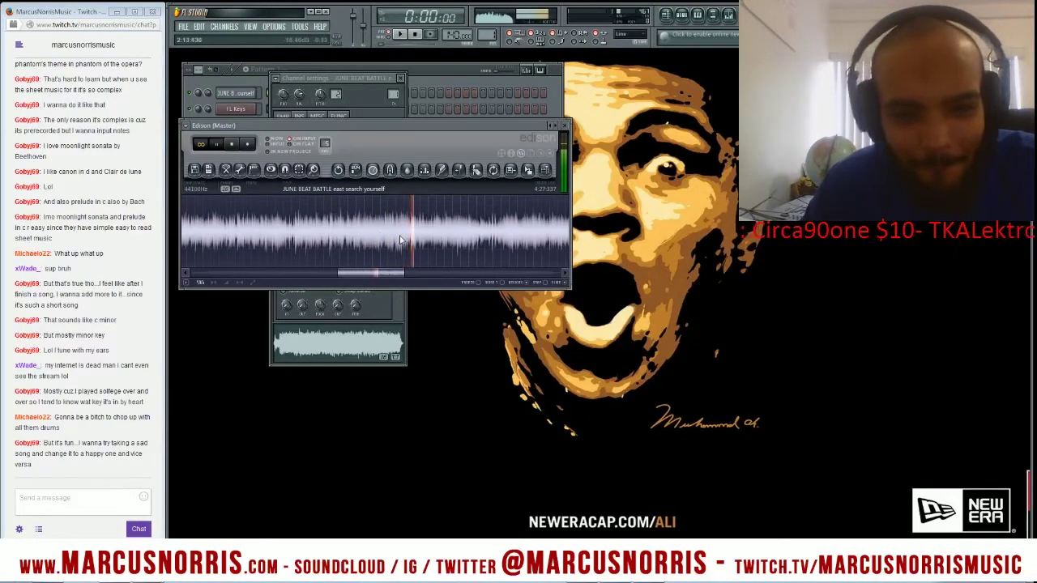
Step: Select a passage starting at 2:14:868 and extend its end to about 2:18
drag(439, 234, 497, 233)
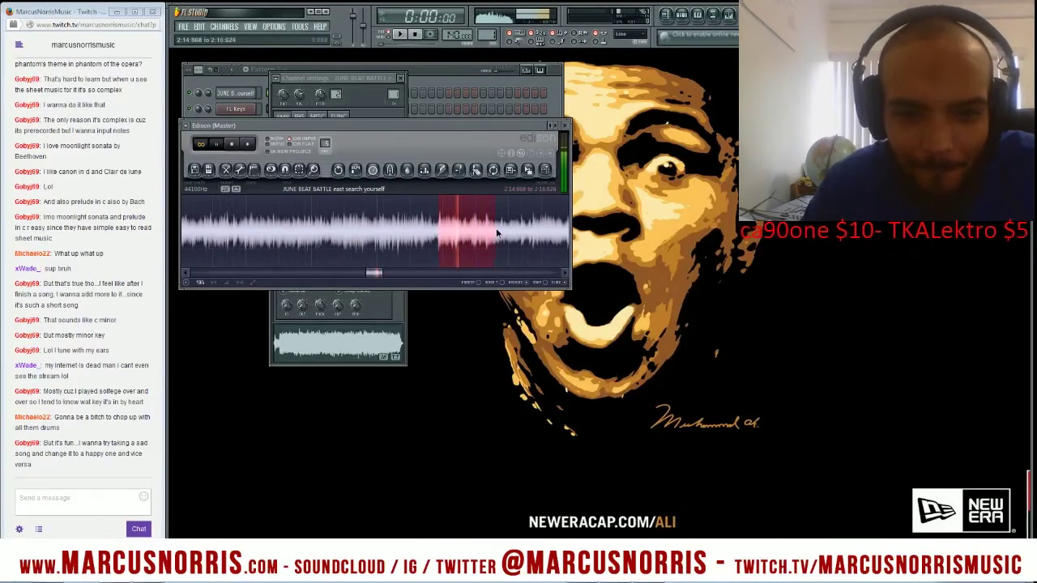
scroll(475, 266, down, 3)
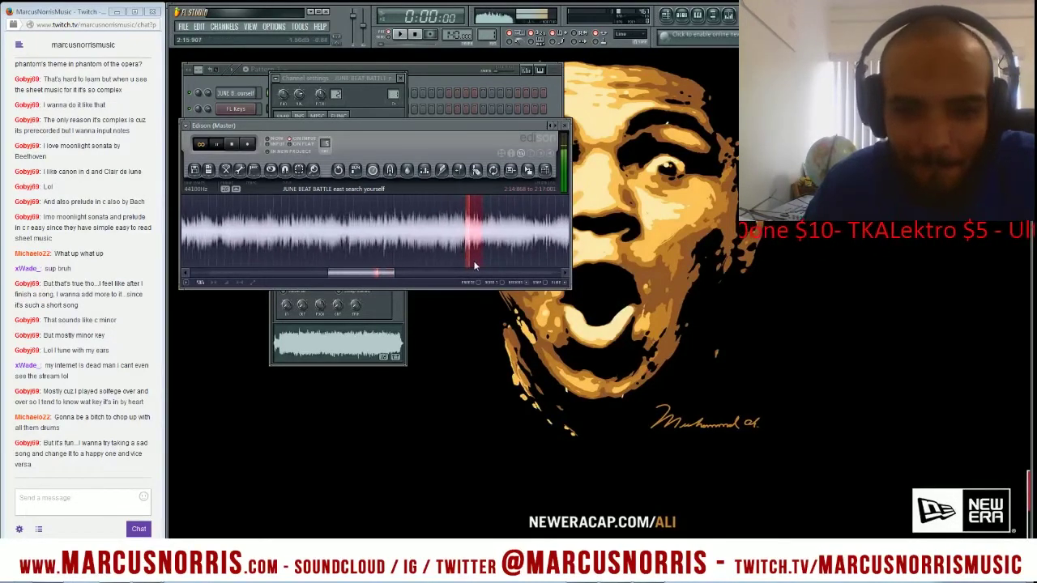
scroll(475, 263, up, 3)
drag(492, 245, 535, 239)
scroll(533, 247, down, 4)
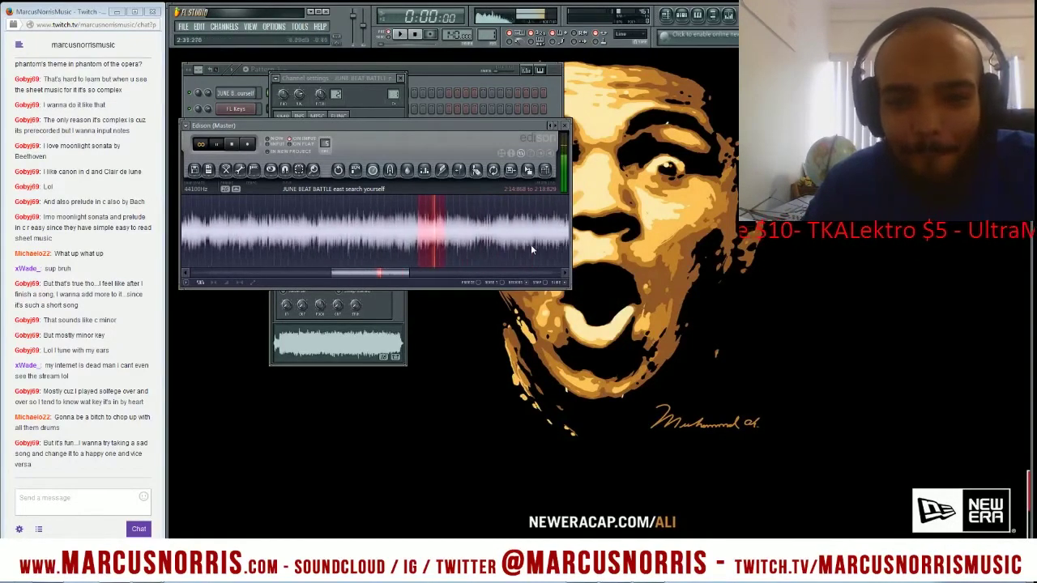
Step: Extend the end of the looping selection progressively to 2:41:139
drag(436, 243, 495, 240)
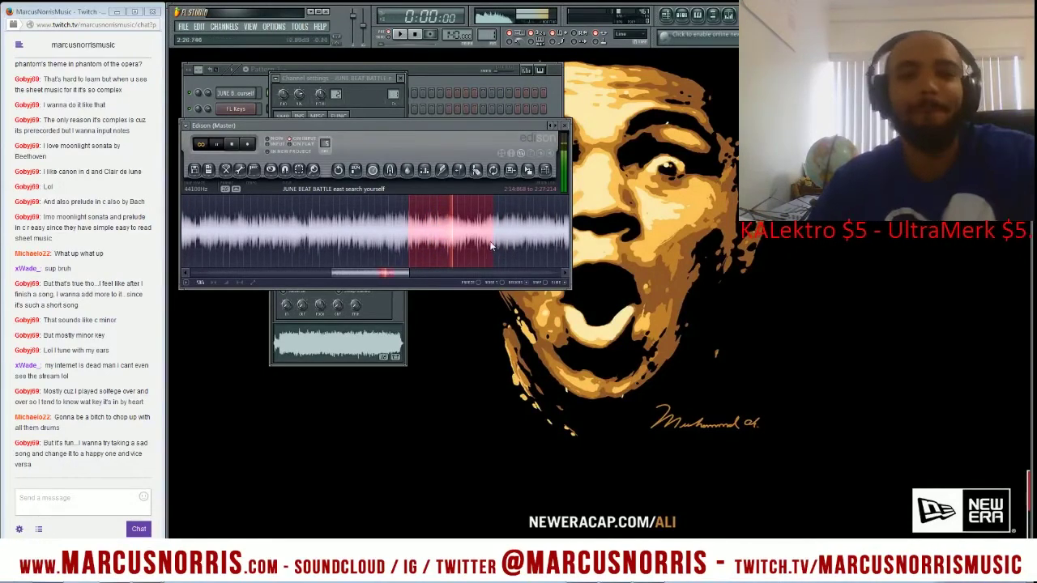
drag(494, 247, 505, 247)
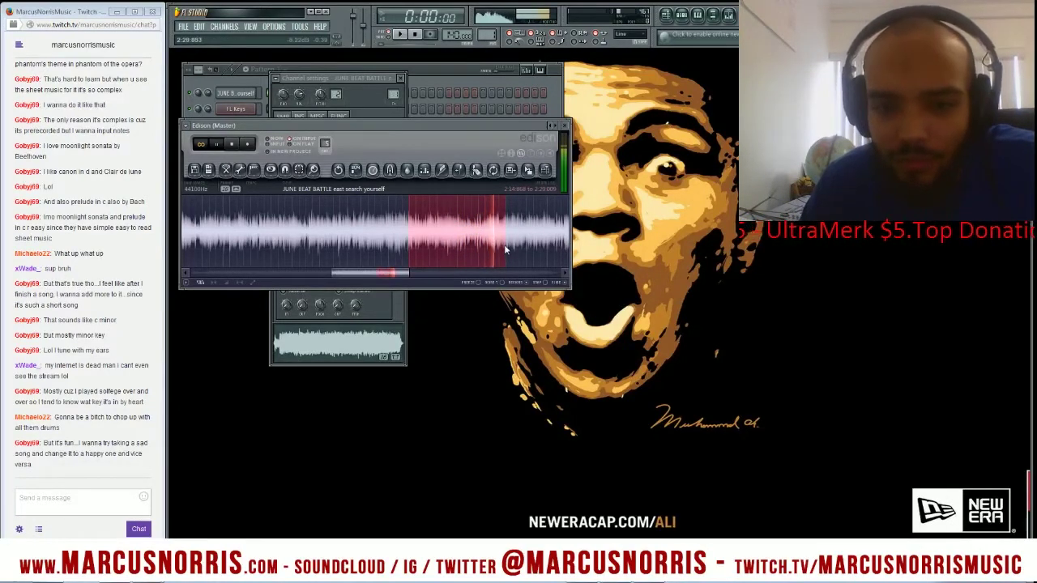
drag(506, 250, 529, 254)
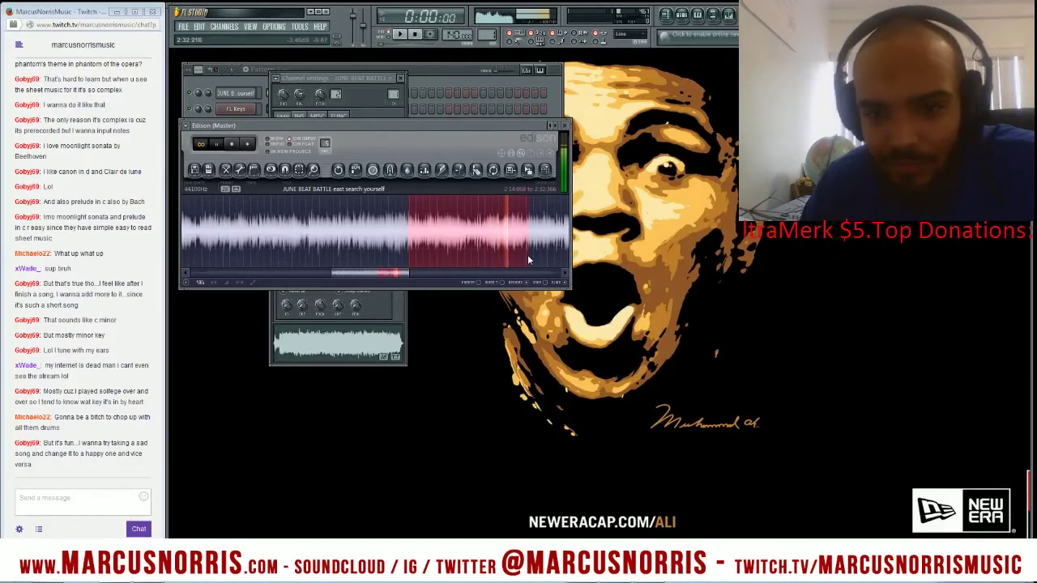
scroll(540, 259, down, 3)
drag(402, 249, 442, 249)
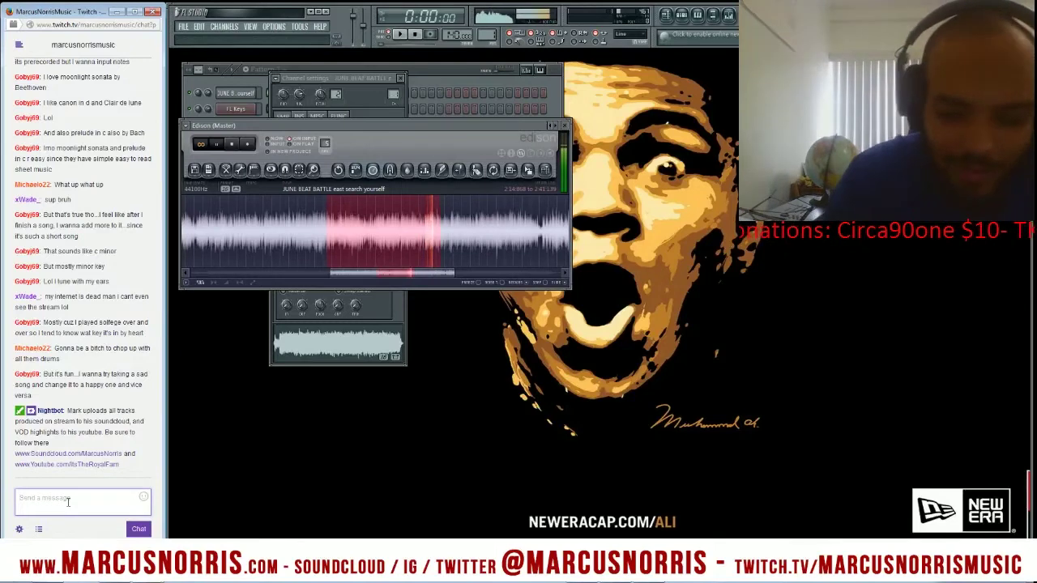
Step: Send the commands !uptime and !samplechallenge in the stream chat, extending the audio selection's end to about 2:44 in between
text(!uptime)
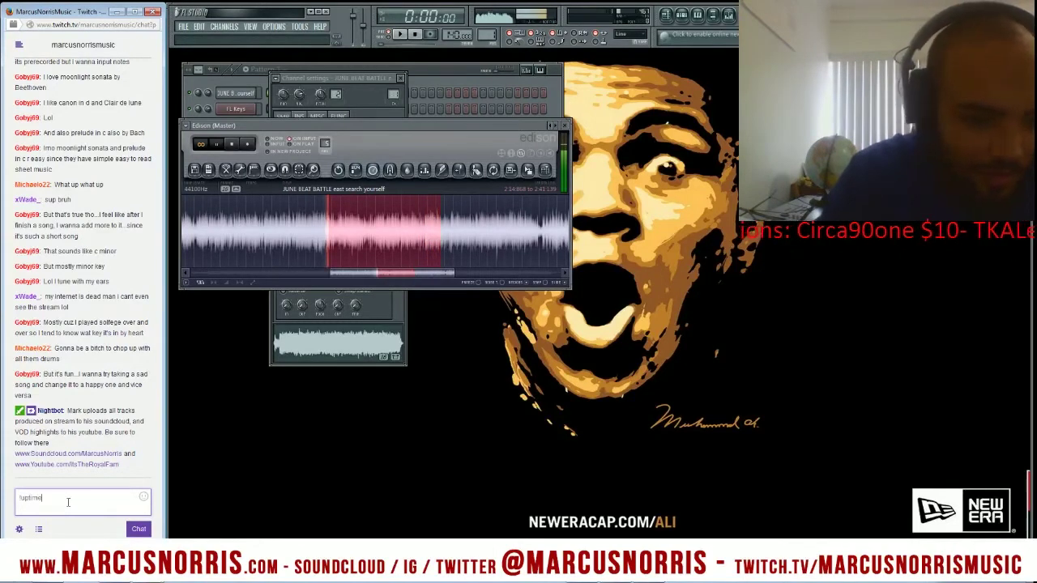
key(Return)
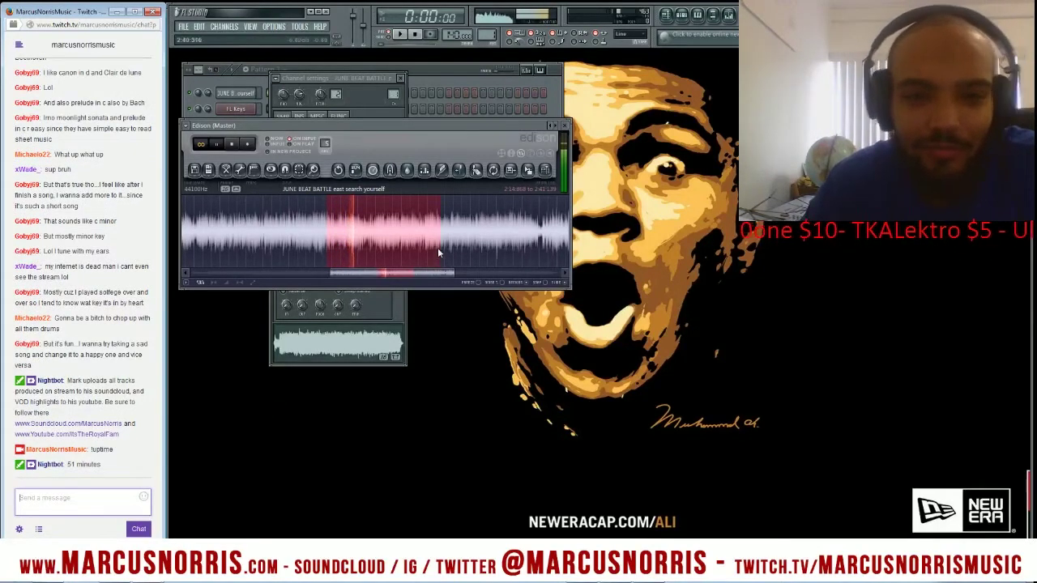
drag(442, 243, 450, 243)
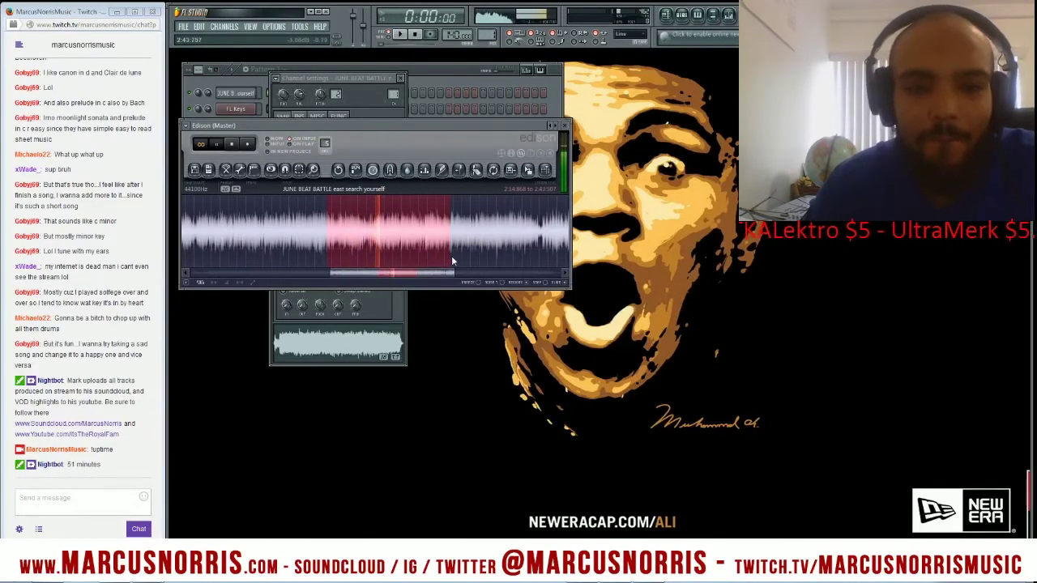
drag(451, 247, 459, 249)
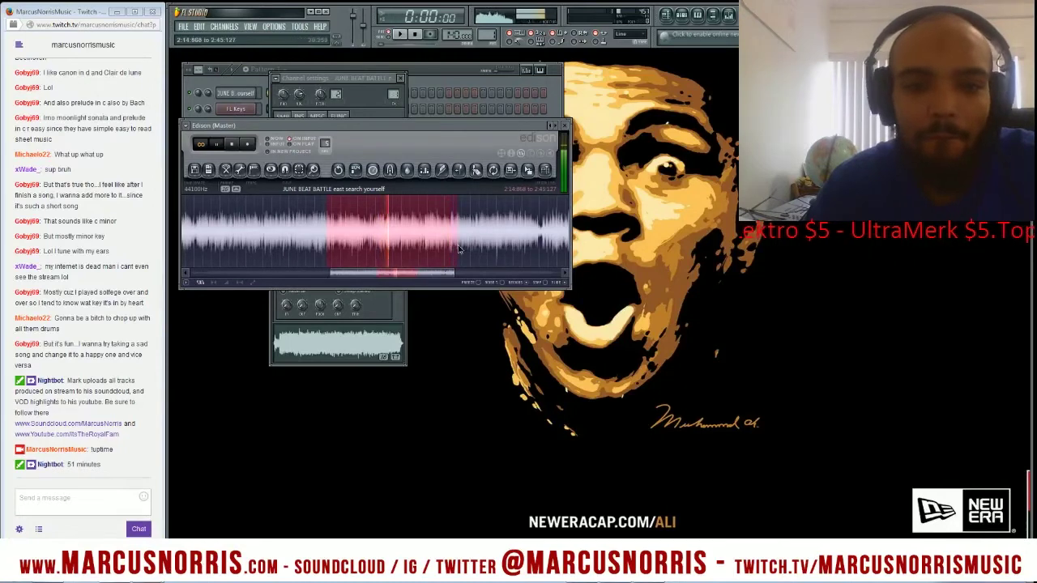
click(66, 497)
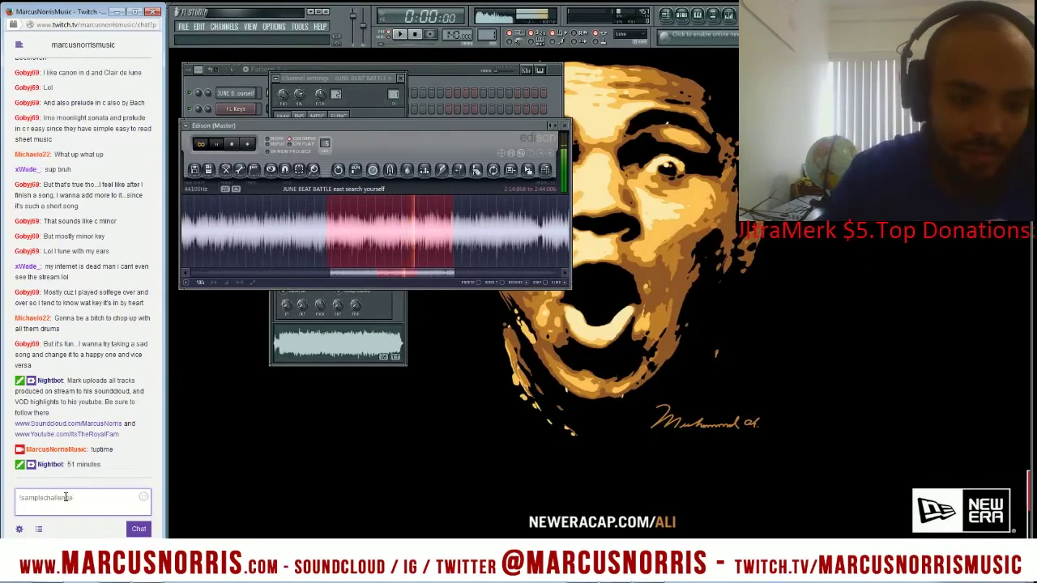
key(Return)
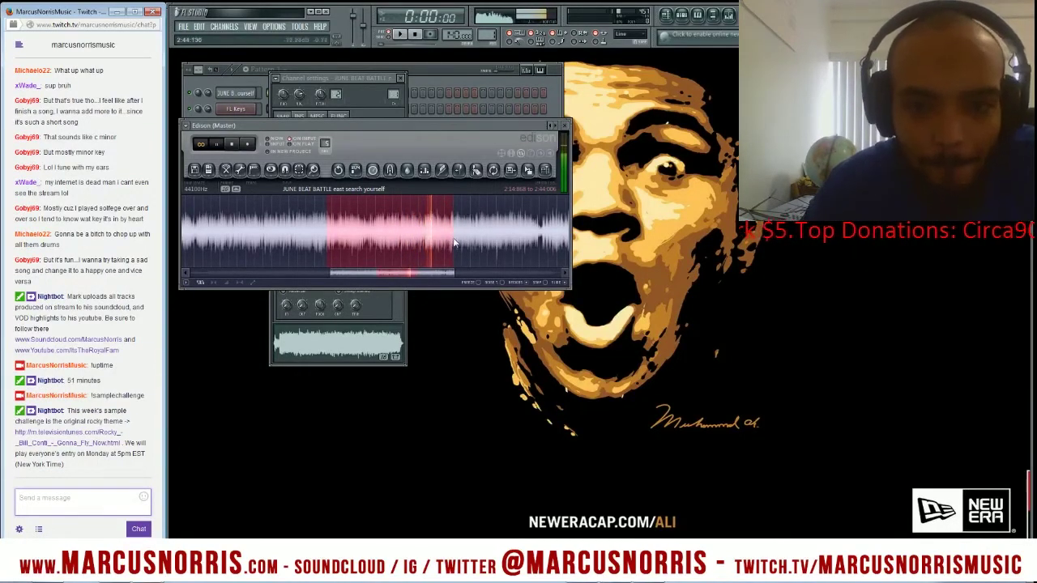
Step: Extend the end of the looping selection to 2:50:187 and further along the waveform
scroll(411, 276, up, 3)
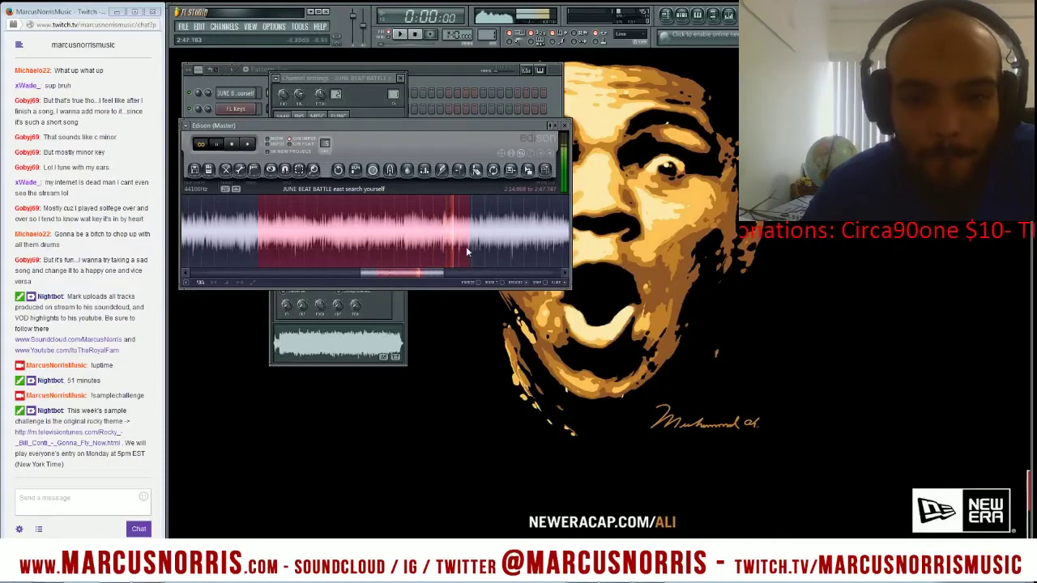
drag(470, 248, 485, 251)
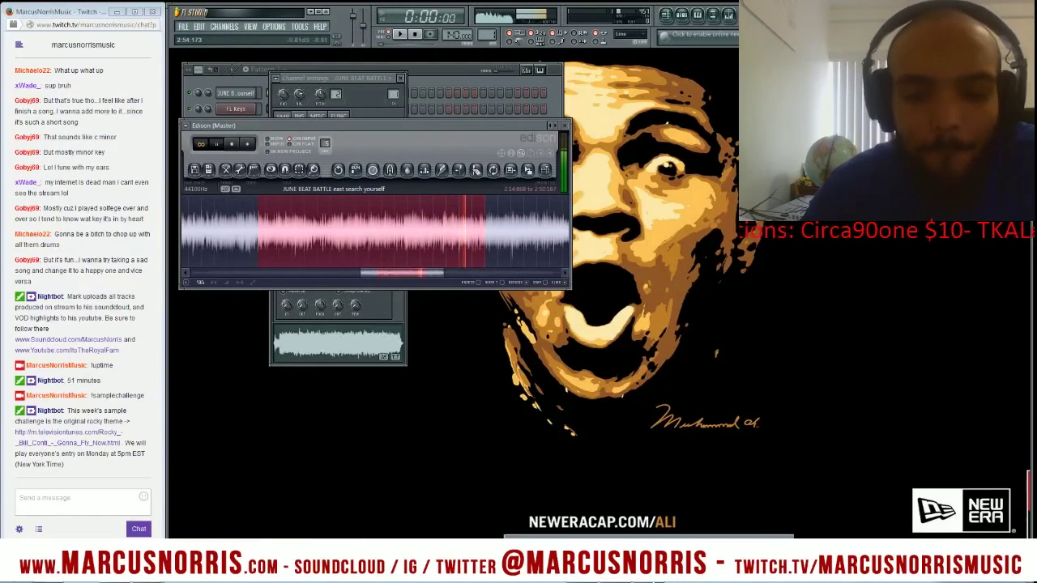
drag(486, 239, 557, 251)
scroll(513, 243, up, 2)
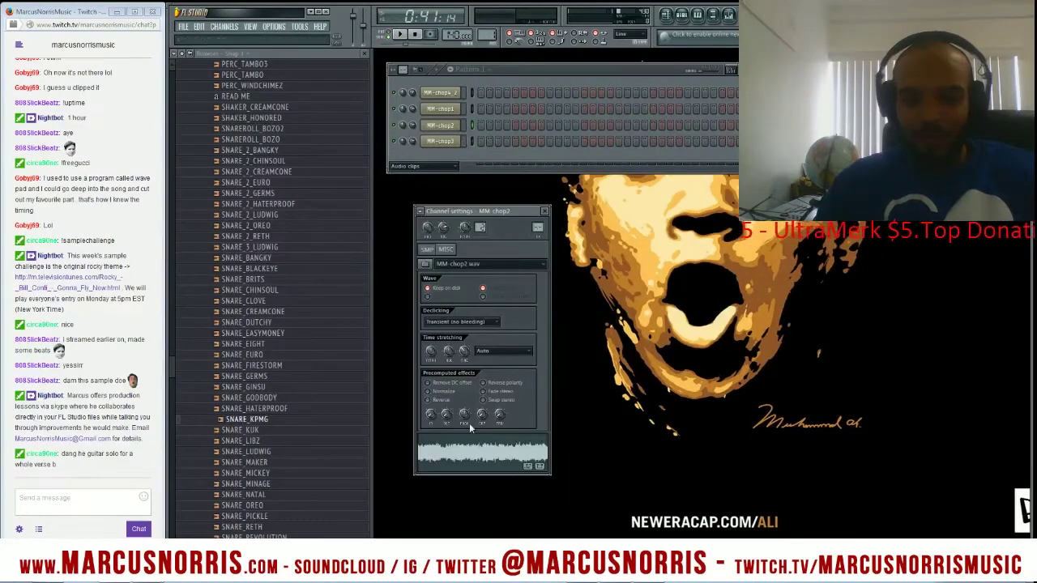
Step: Mute the MM-chop4 #2 track and Track 3 in the playlist, and briefly play the arrangement from the start
click(415, 34)
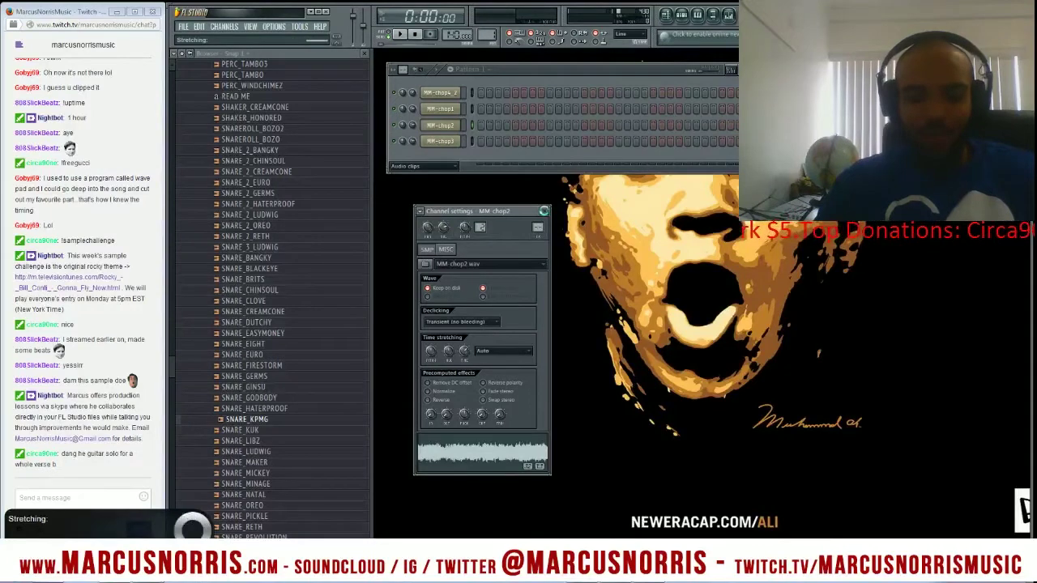
click(544, 211)
key(F5)
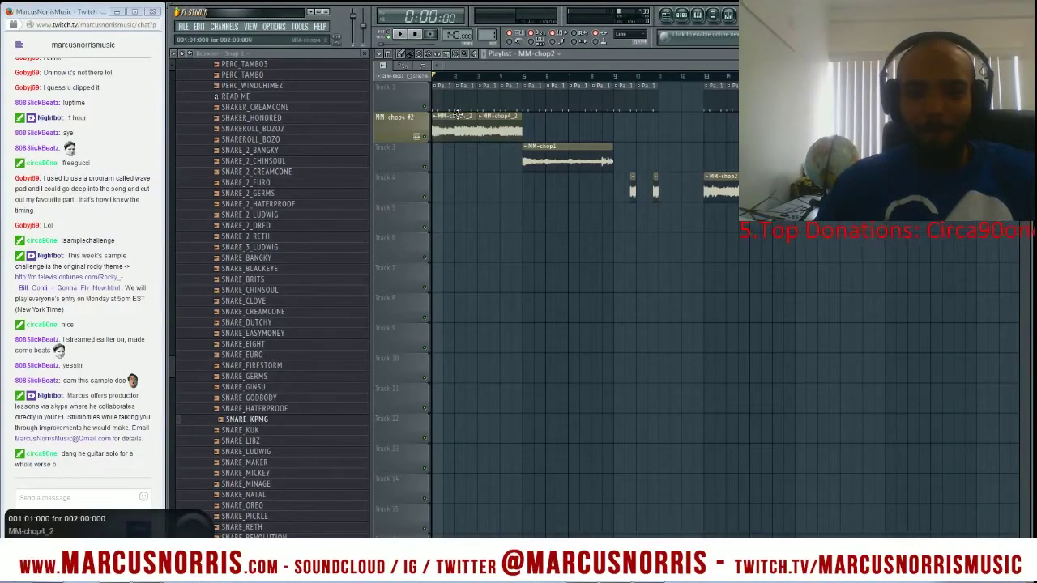
click(423, 136)
click(425, 168)
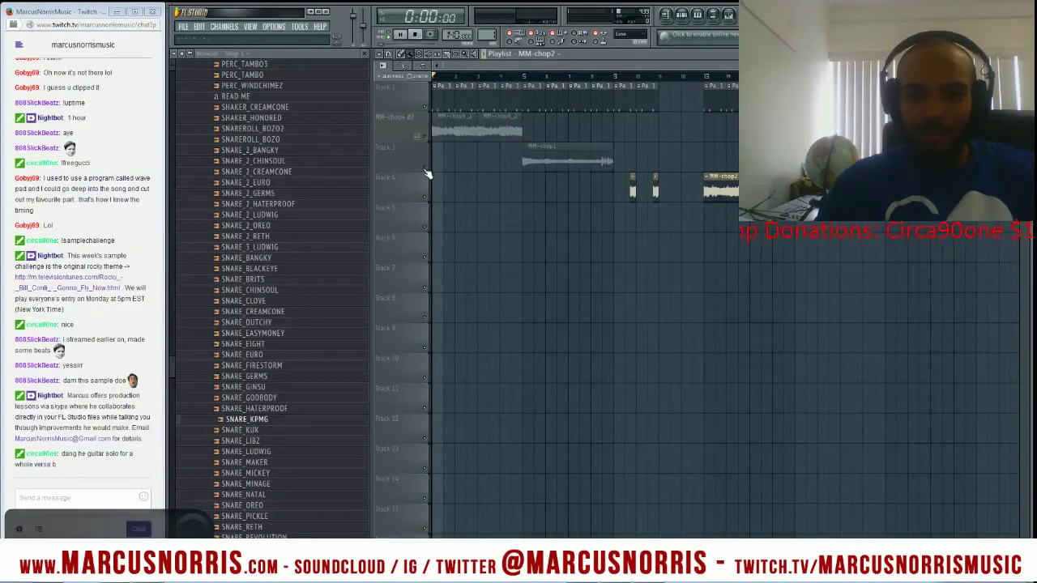
key(space)
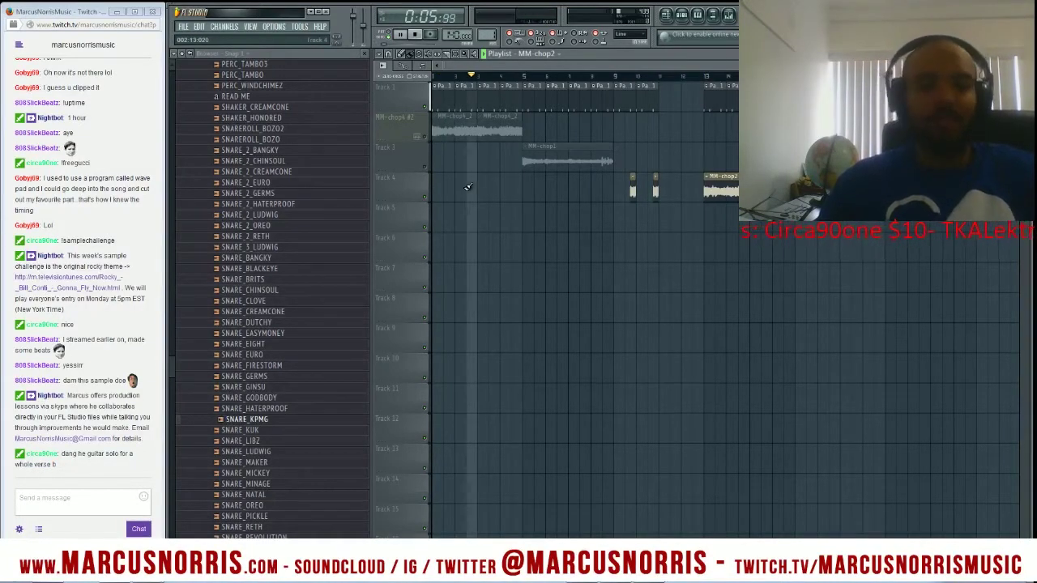
key(space)
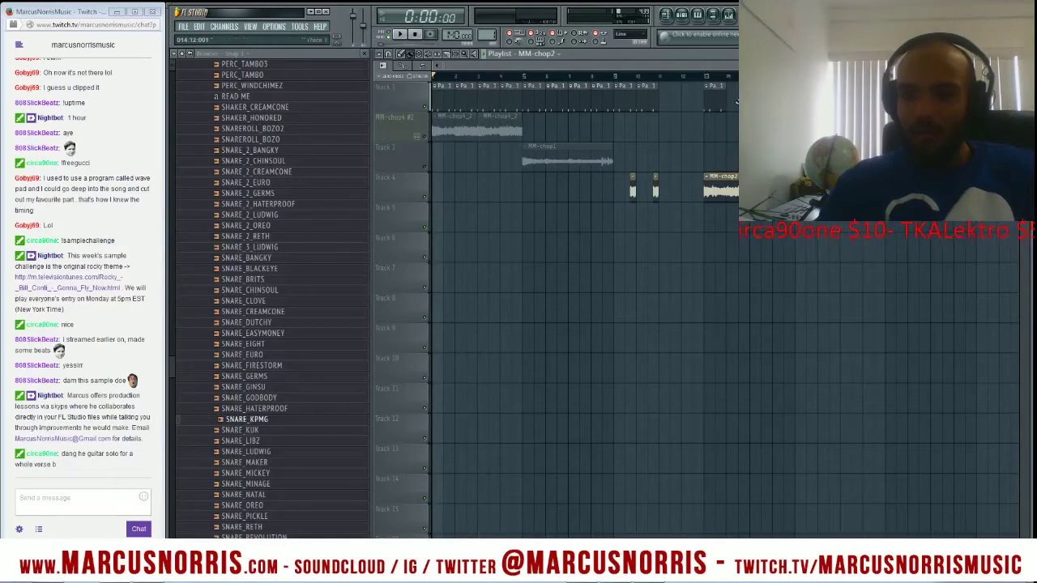
Step: Make the pattern clip at bar 13 unique as Pattern 2 and check its kick and snare steps
scroll(648, 89, down, 3)
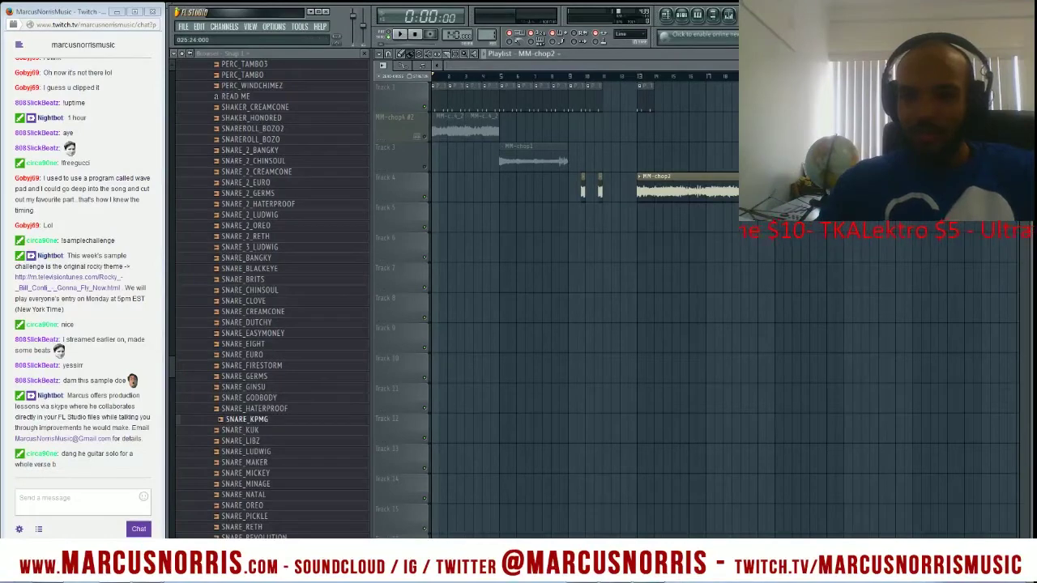
scroll(648, 89, up, 2)
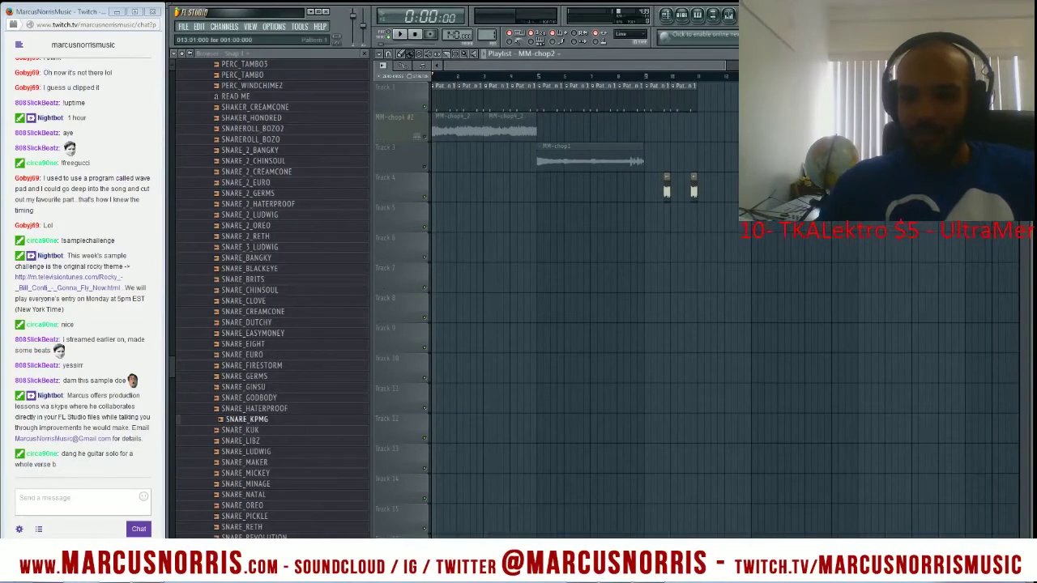
click(788, 134)
key(F6)
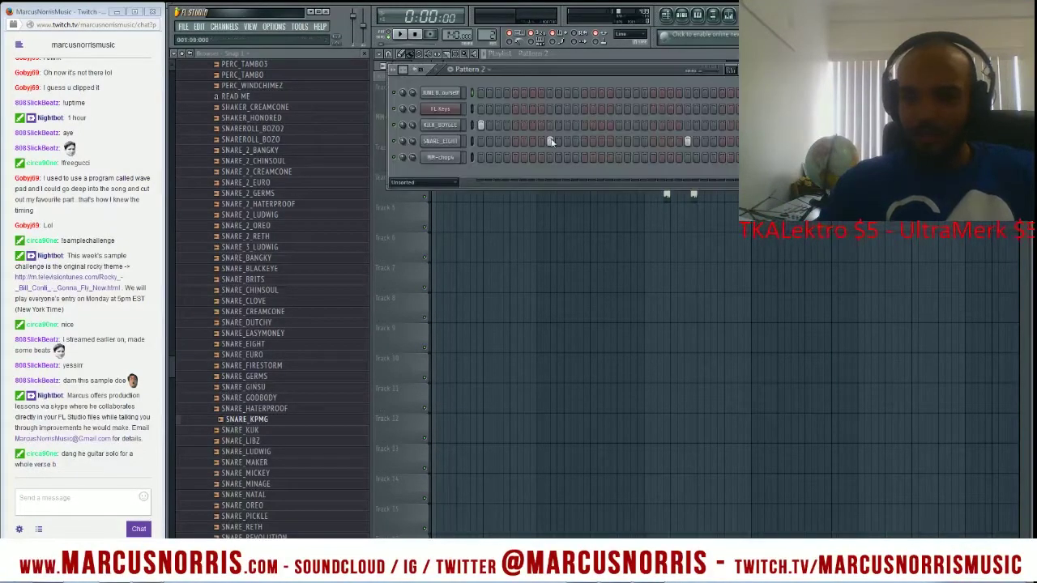
key(F6)
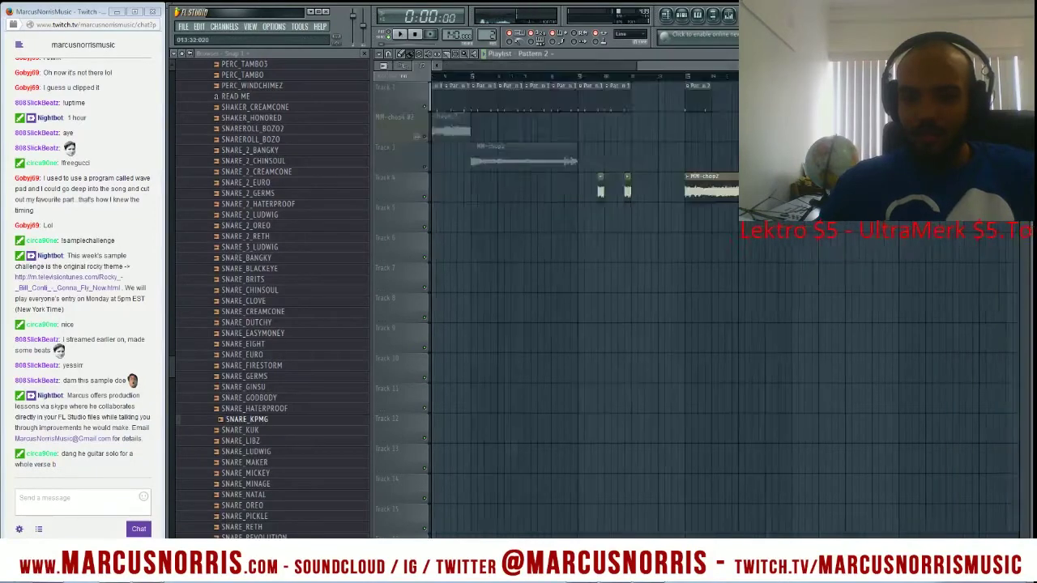
Step: Play the arrangement from bar 13 and check Pattern 2's kick and snare steps against the MM-chop2 clip
drag(755, 65, 639, 66)
click(593, 76)
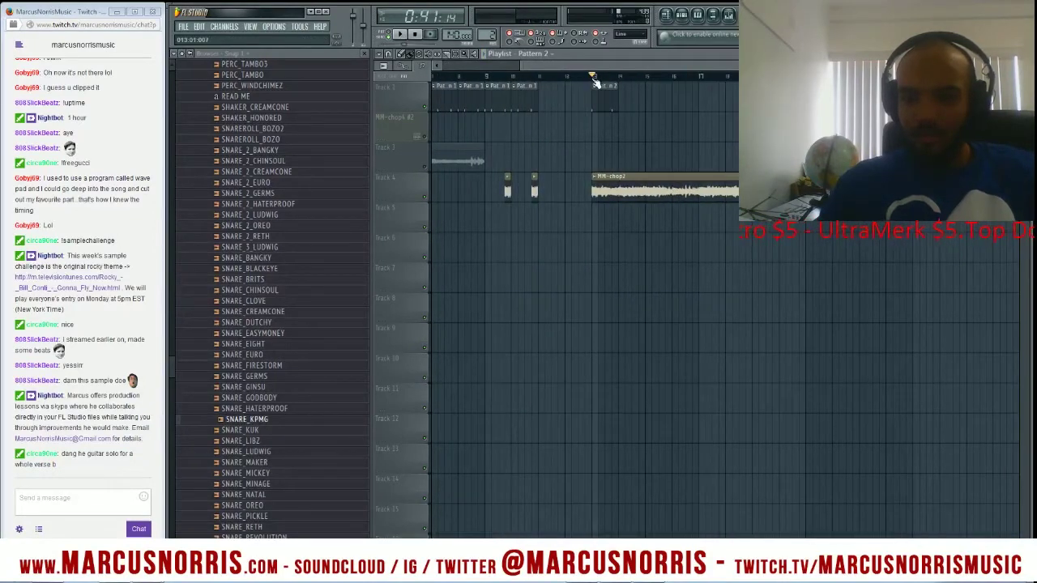
key(space)
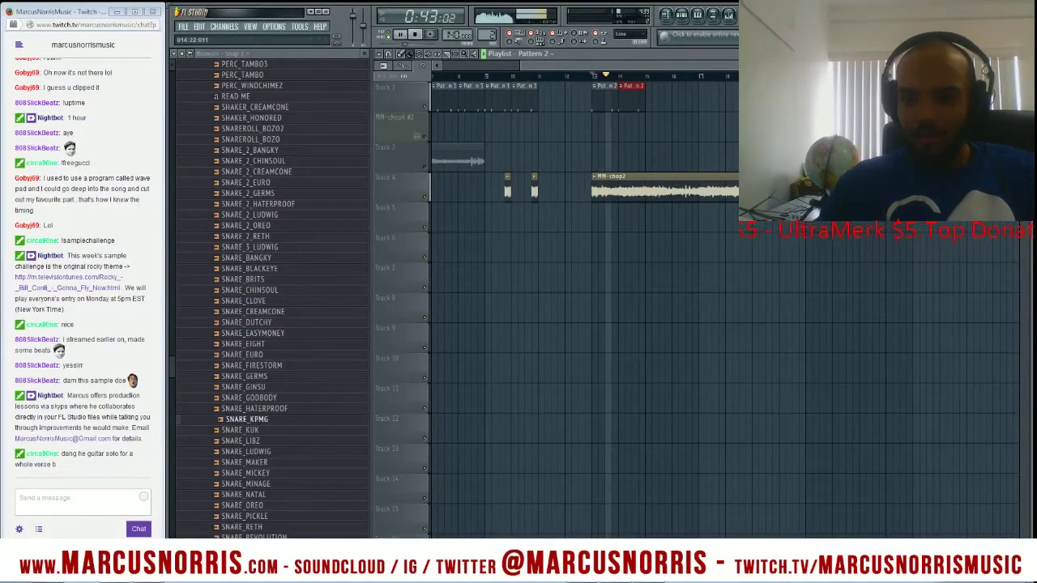
click(1025, 54)
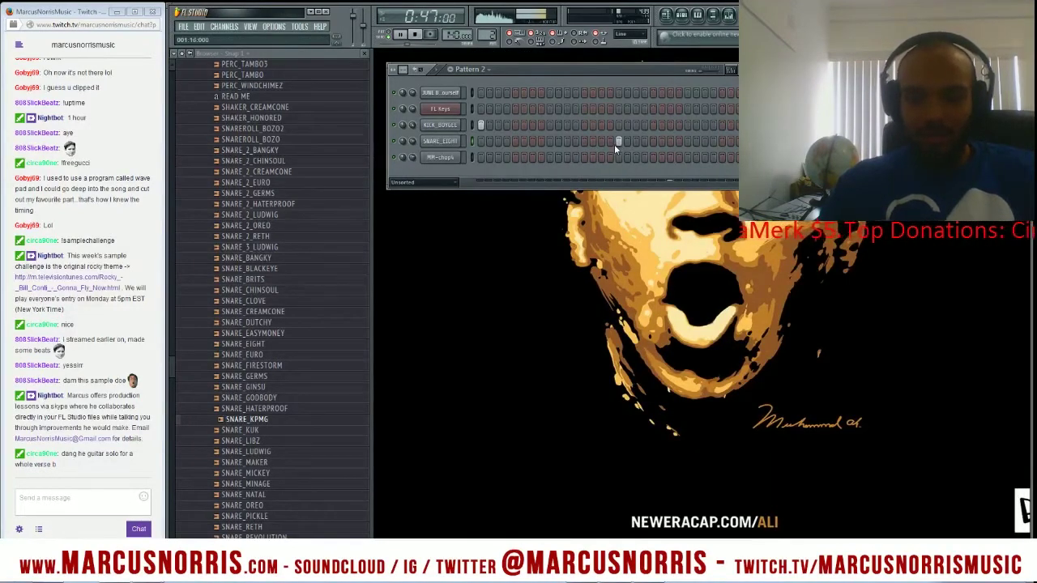
key(F5)
click(593, 76)
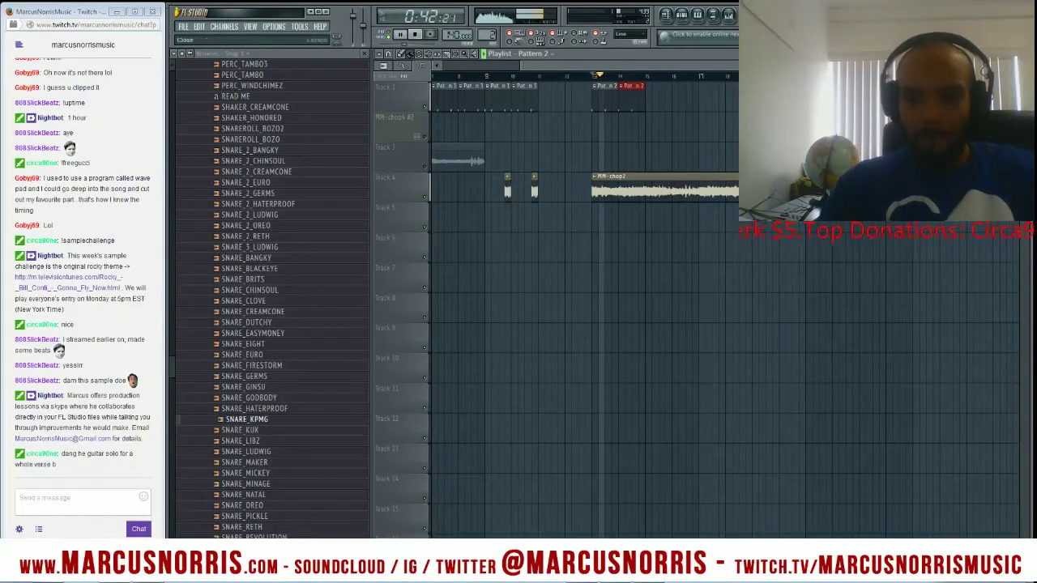
key(F5)
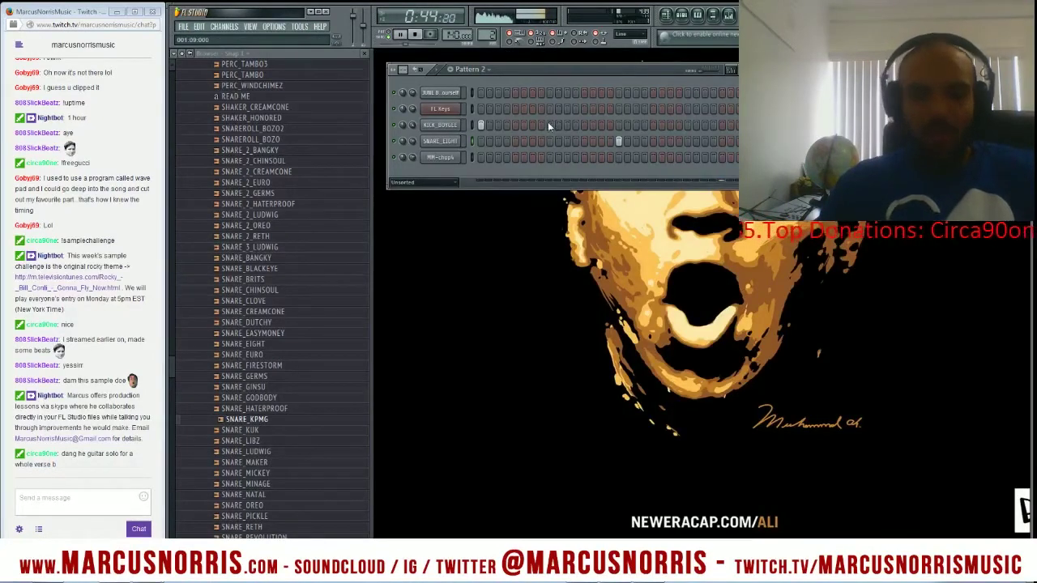
key(F5)
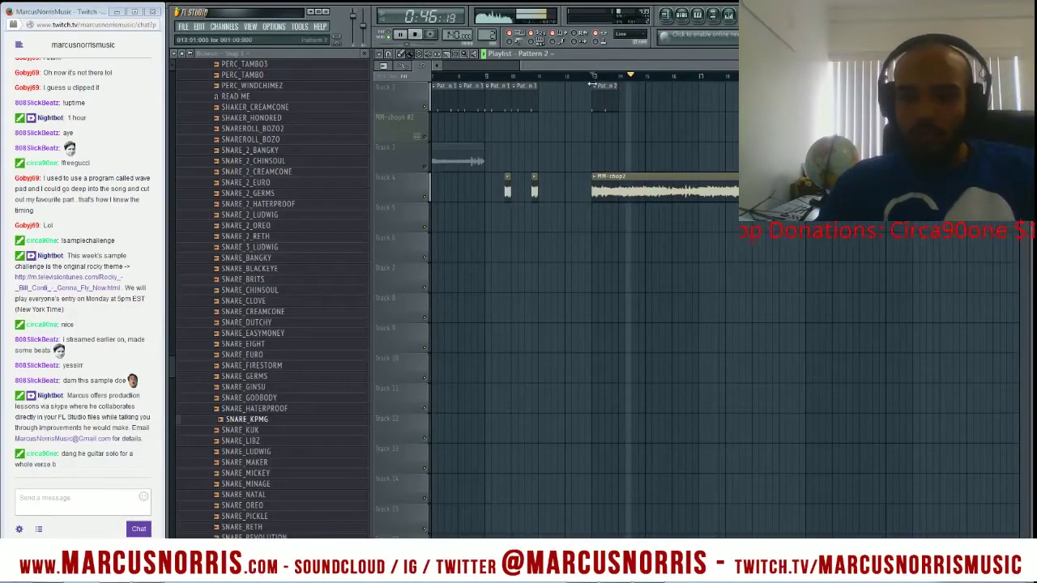
Step: Delete the MM-chops channel below SNARE_EIGHT from the step sequencer
key(F6)
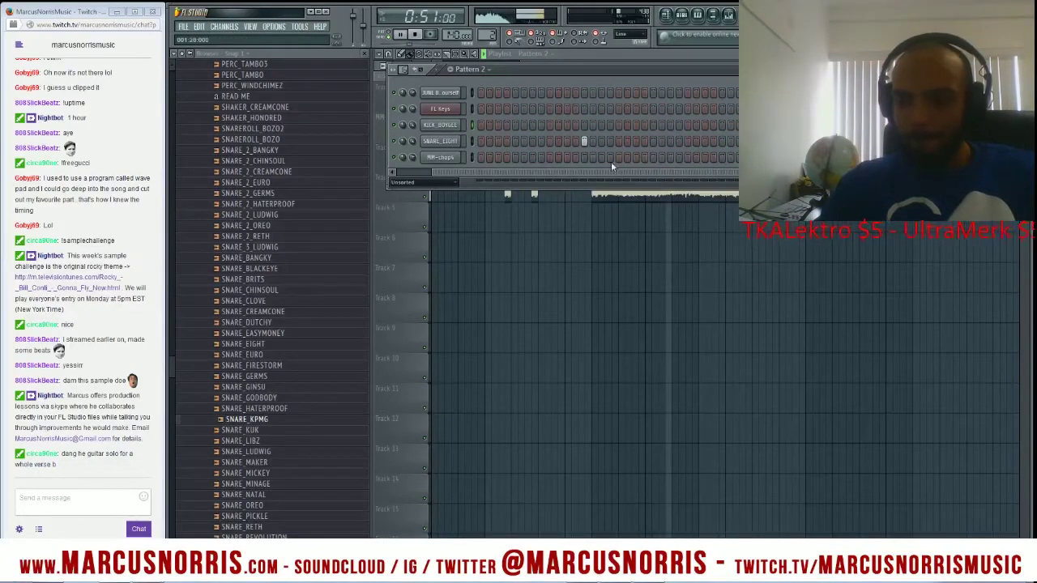
right_click(454, 156)
click(519, 296)
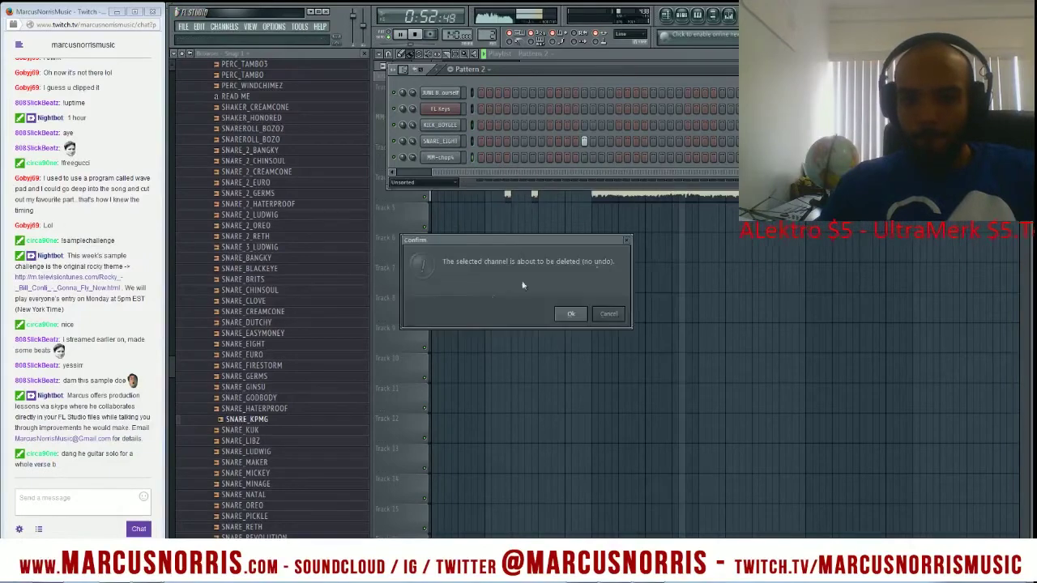
click(570, 314)
Step: Add Fruity Parametric EQ 2 to the MM-chop2 mixer track and cut the highs with the band 7 shelf
key(F6)
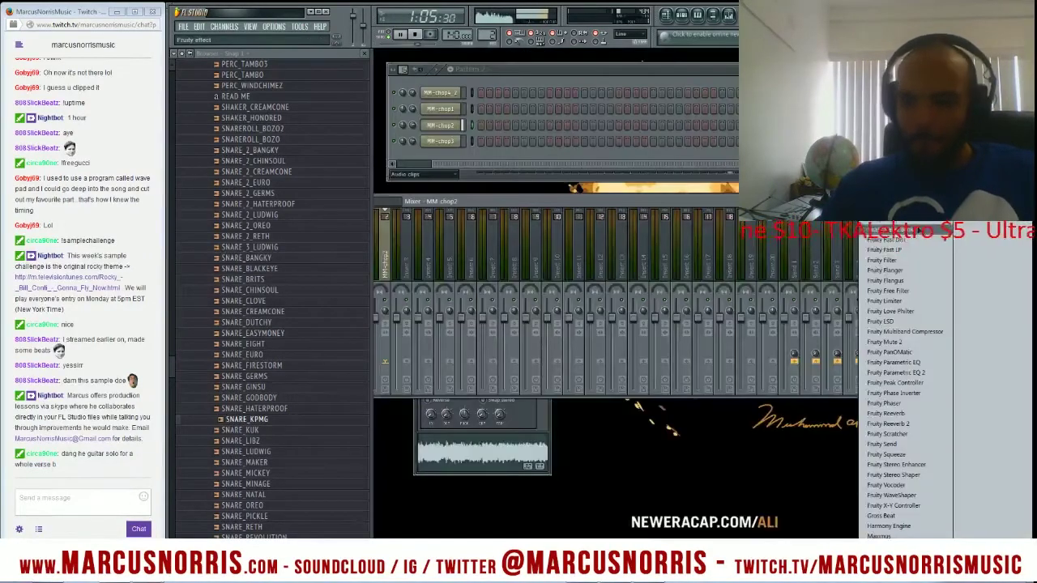
click(896, 372)
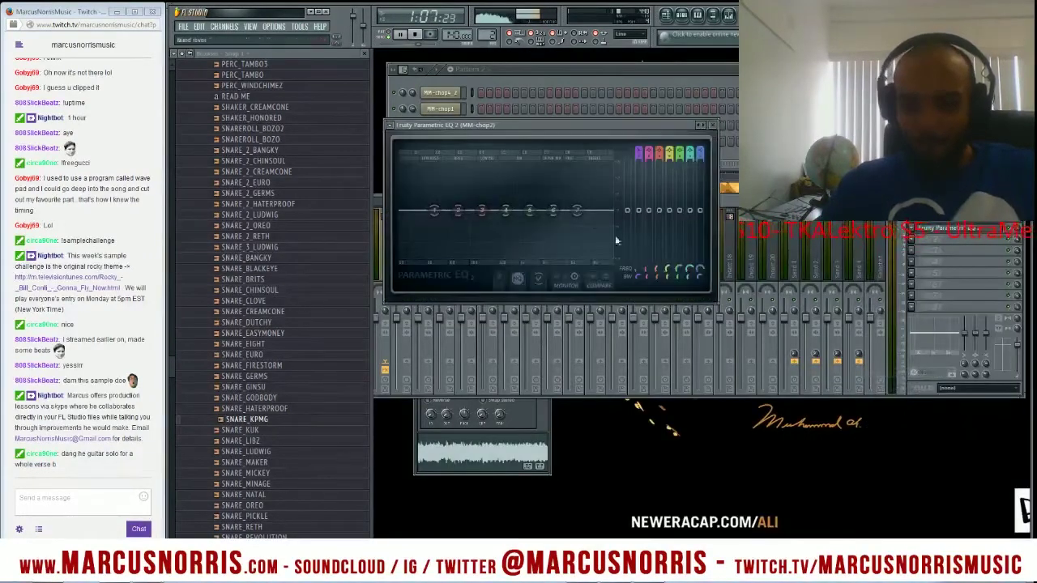
drag(577, 211, 574, 261)
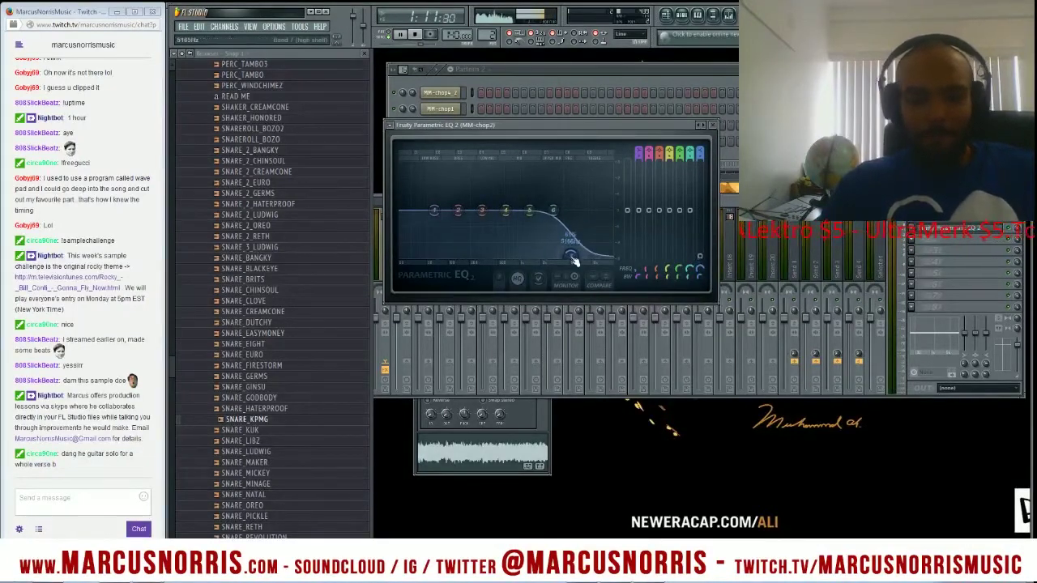
key(F5)
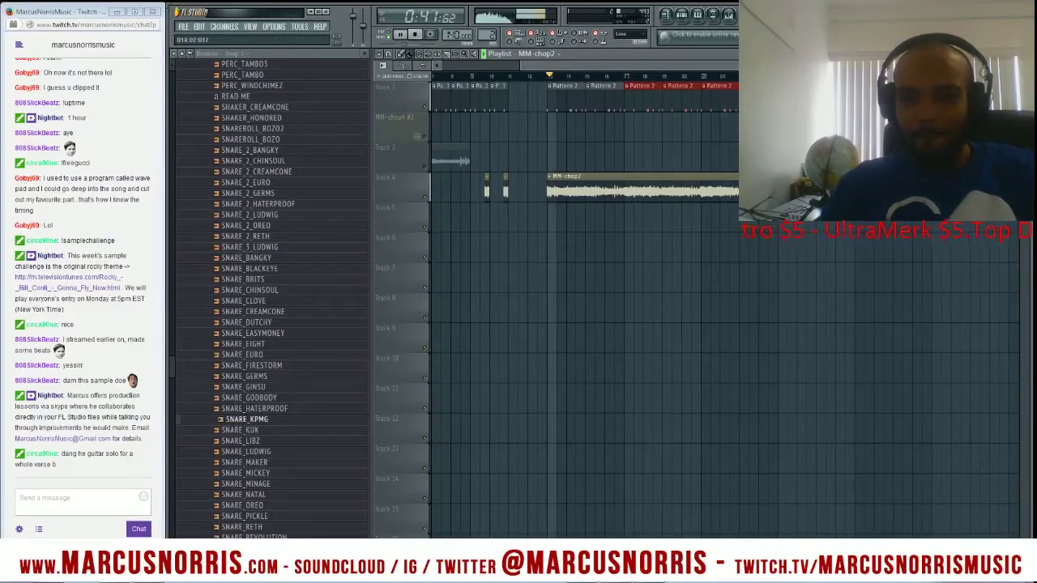
key(F5)
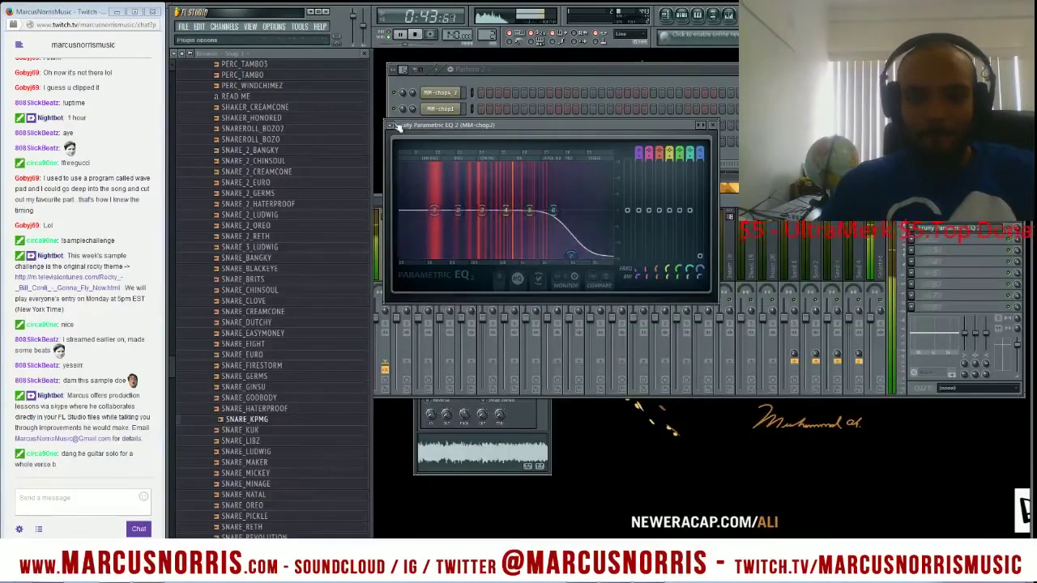
Step: Change EQ band 1 to a High pass filter with Steep 6 order and raise its frequency to about 86 Hz
right_click(435, 213)
mouse_move(457, 240)
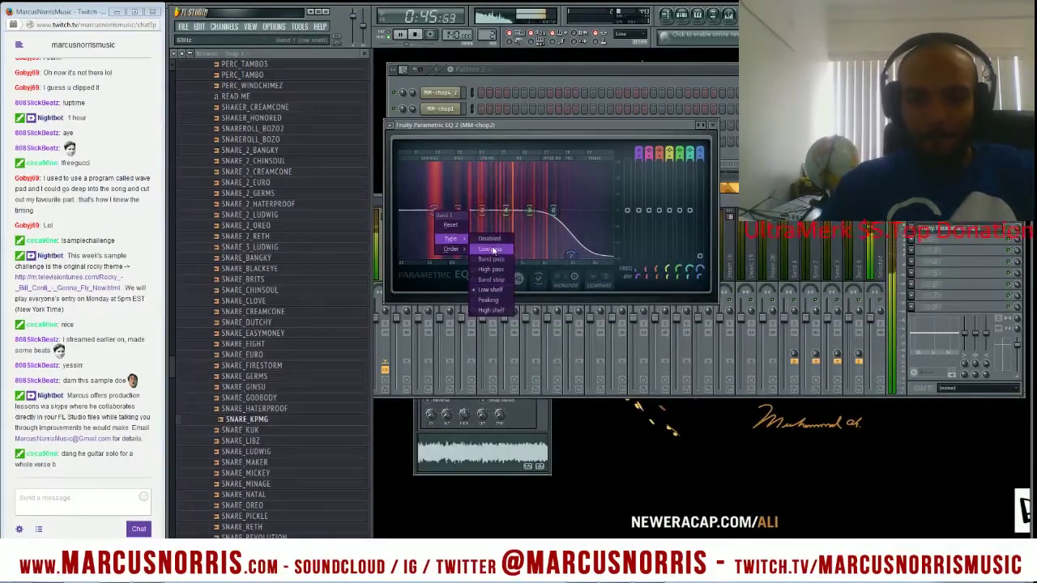
click(491, 269)
right_click(435, 212)
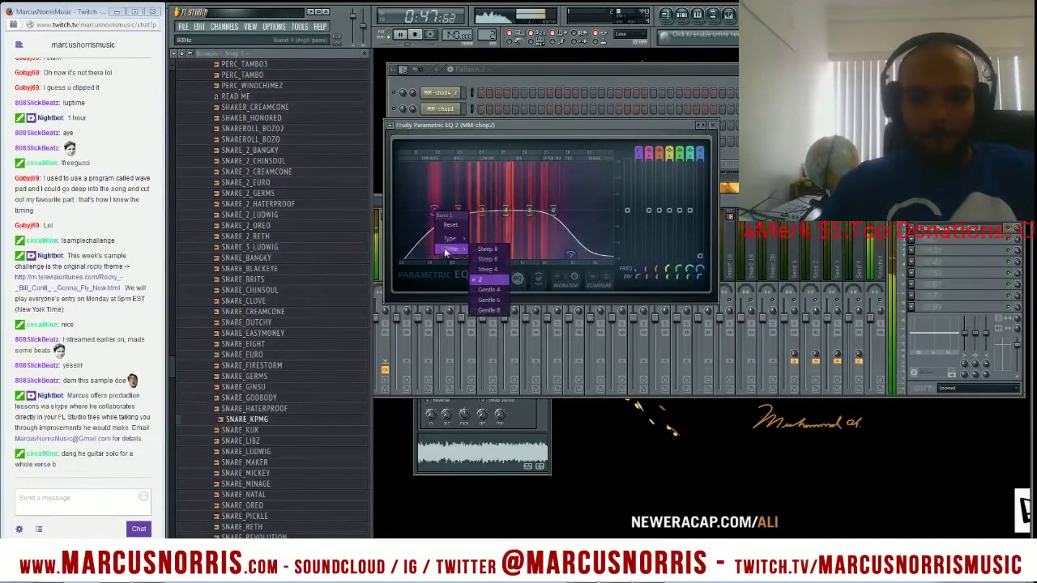
click(479, 257)
drag(436, 216, 446, 216)
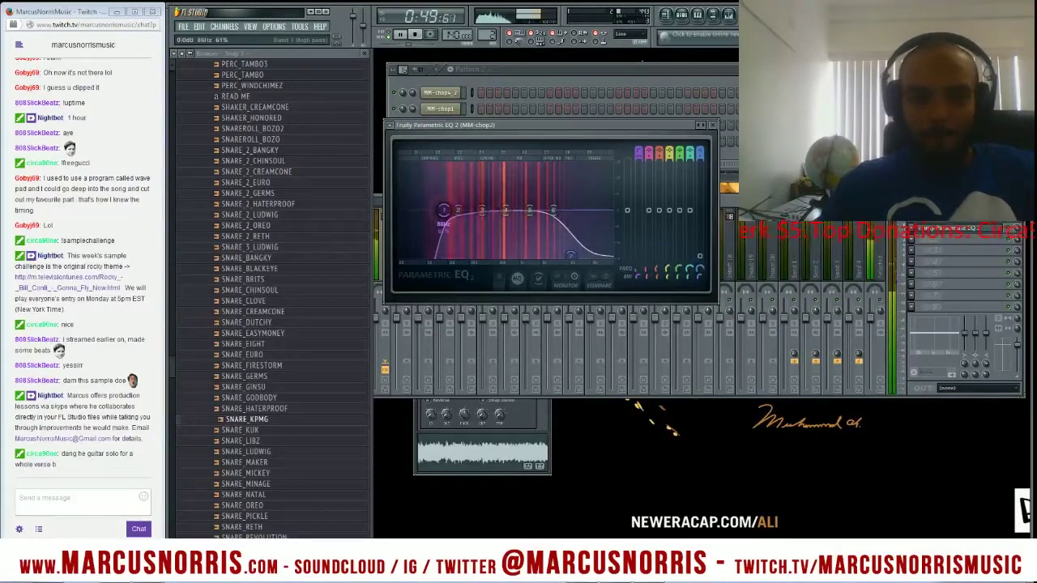
Step: Raise EQ band 7's frequency to about 7.5 kHz and change its type to Low pass
drag(572, 255, 582, 236)
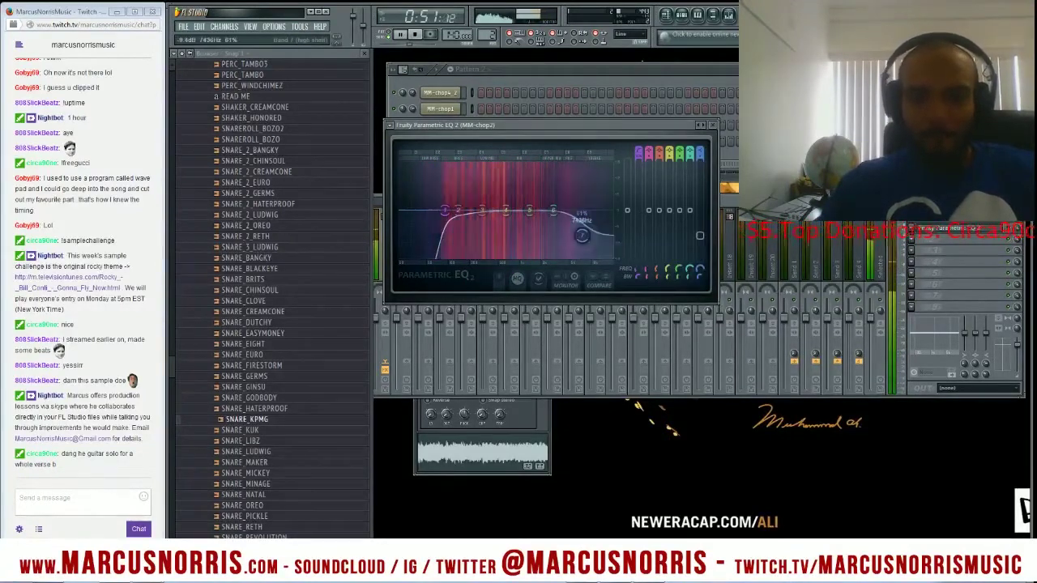
right_click(581, 236)
mouse_move(606, 267)
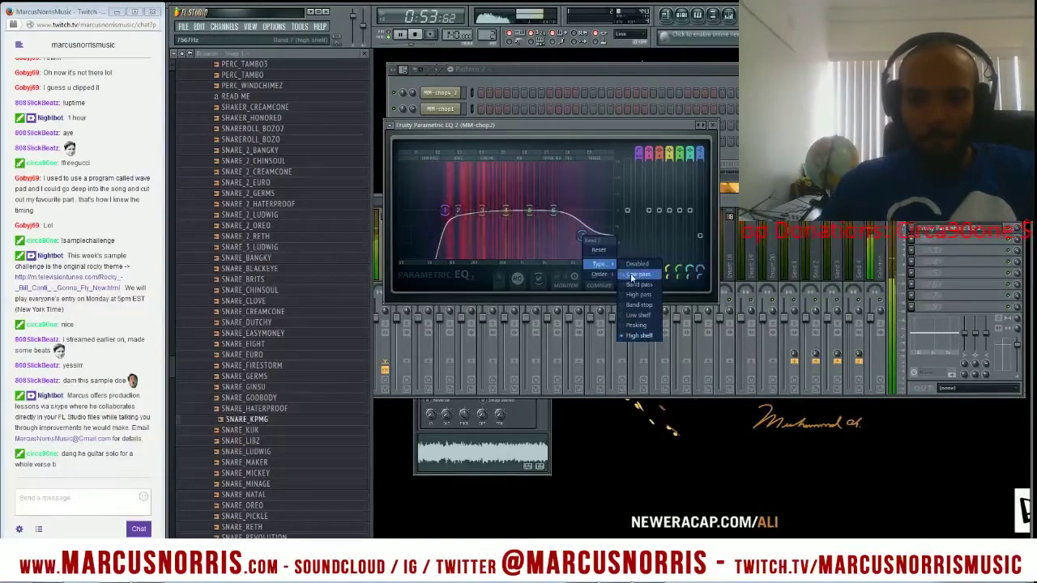
click(636, 275)
right_click(583, 211)
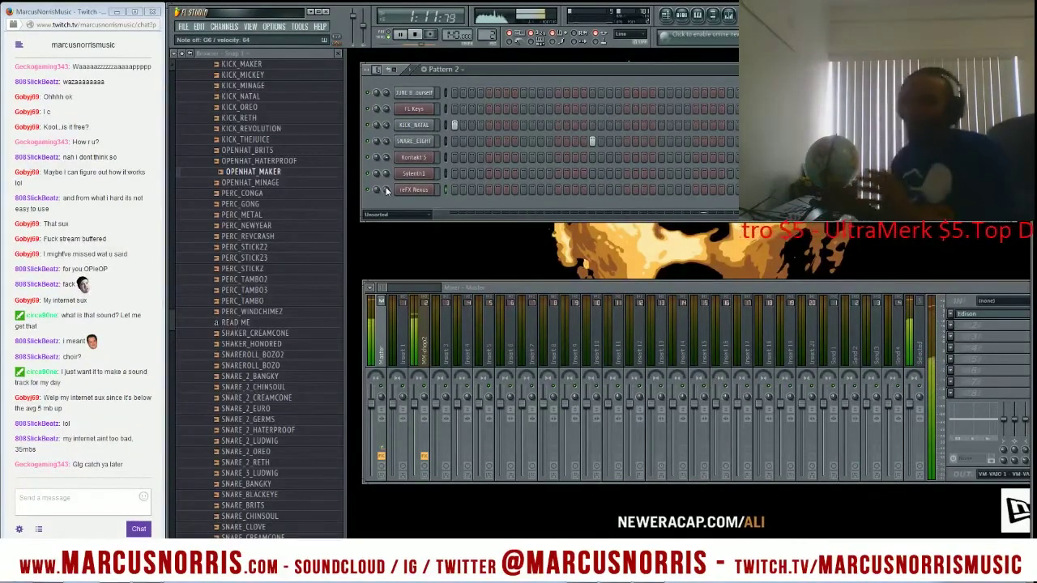
Step: Check the PN Nexus Grandpiano preset in the reFX Nexus channel and close the plugin window
click(414, 190)
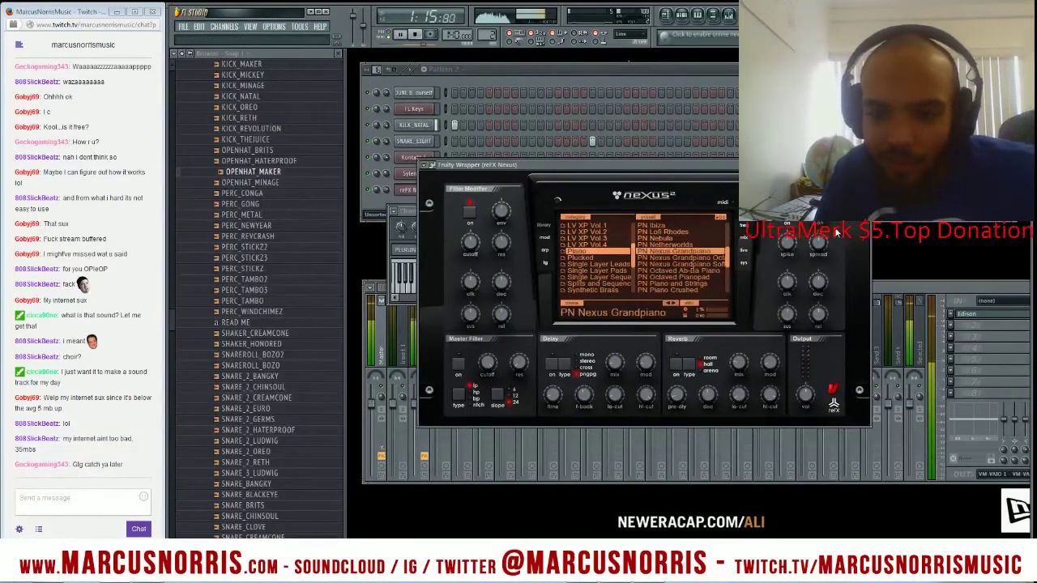
click(864, 165)
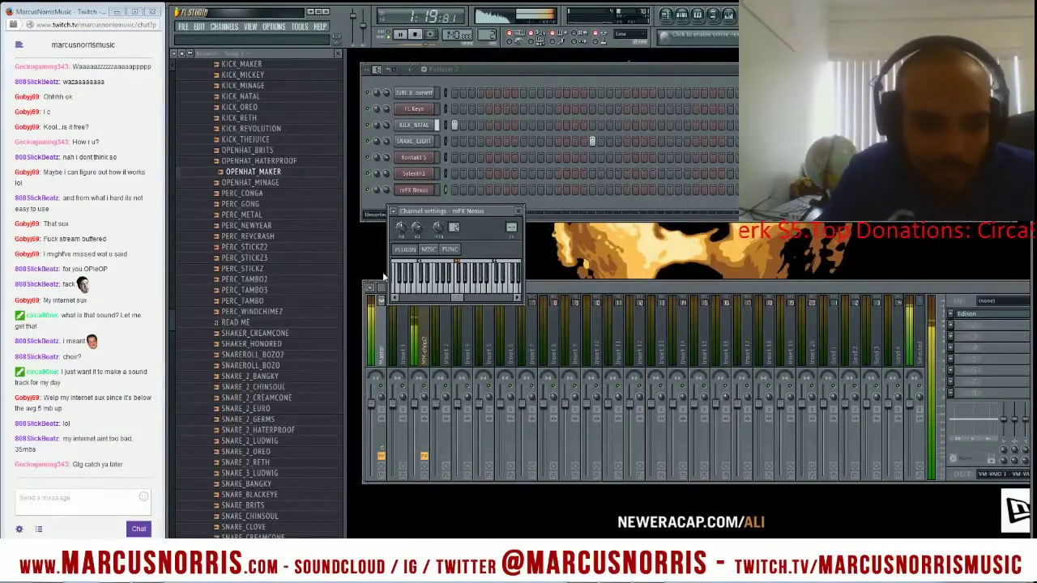
click(383, 202)
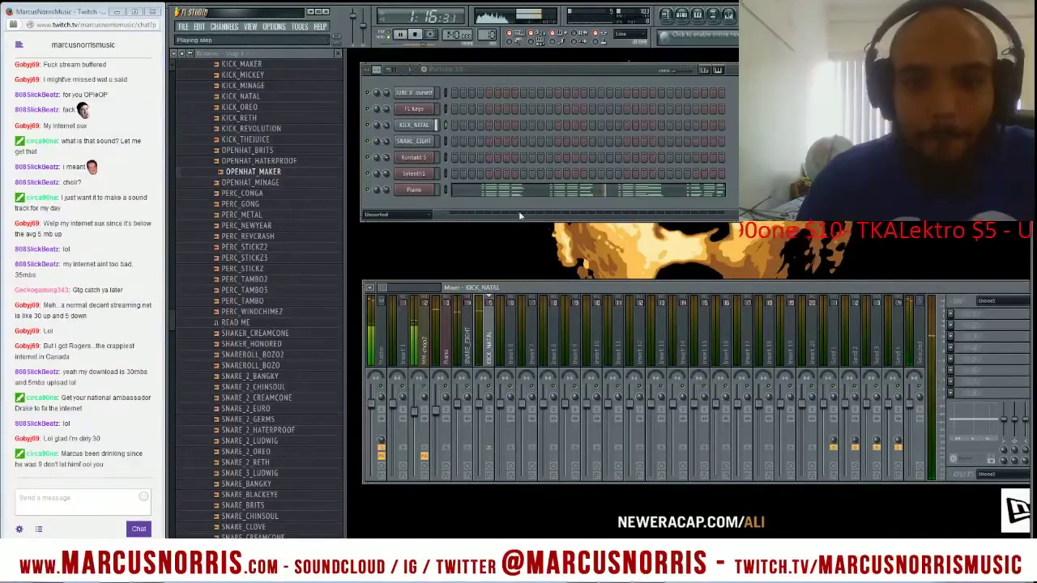
Step: Select the Piano channel in Pattern 10
click(438, 190)
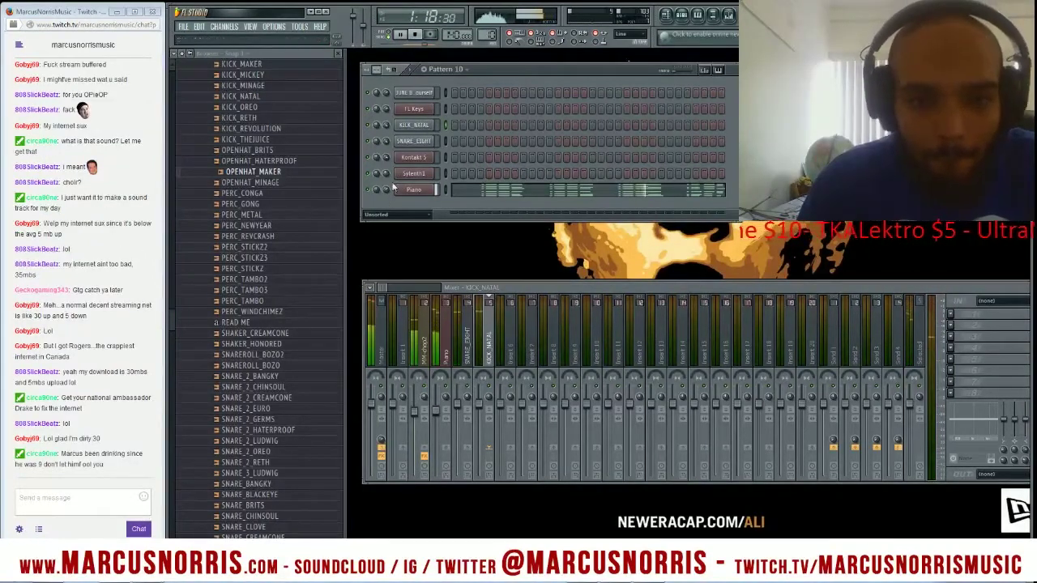
click(446, 162)
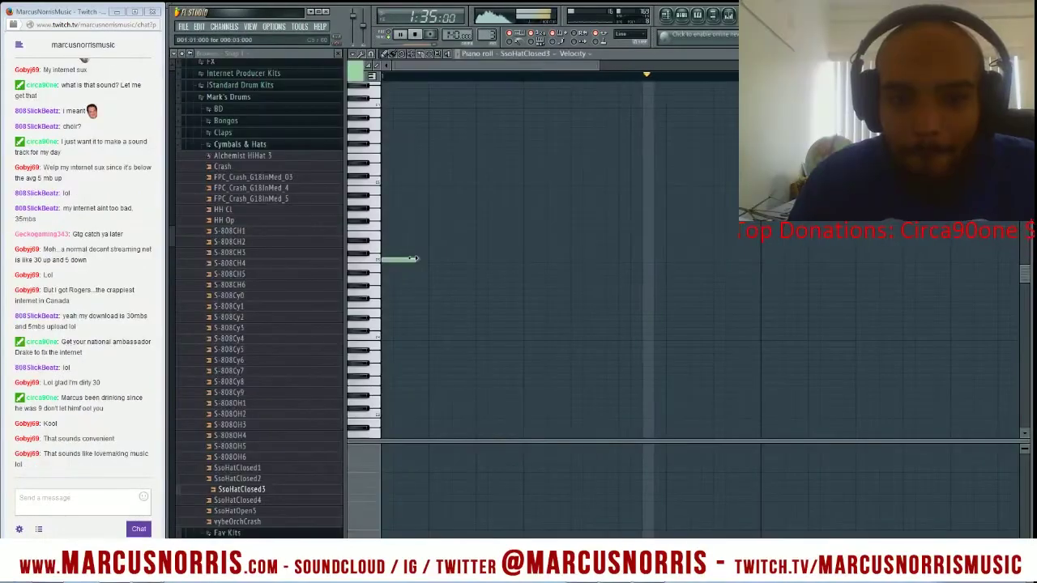
Step: Shorten the SsoHatClosed3 note at the start of Pattern 3 to two steps and lower the SsoHatClosed3 and Choir channel volumes
drag(425, 259, 397, 263)
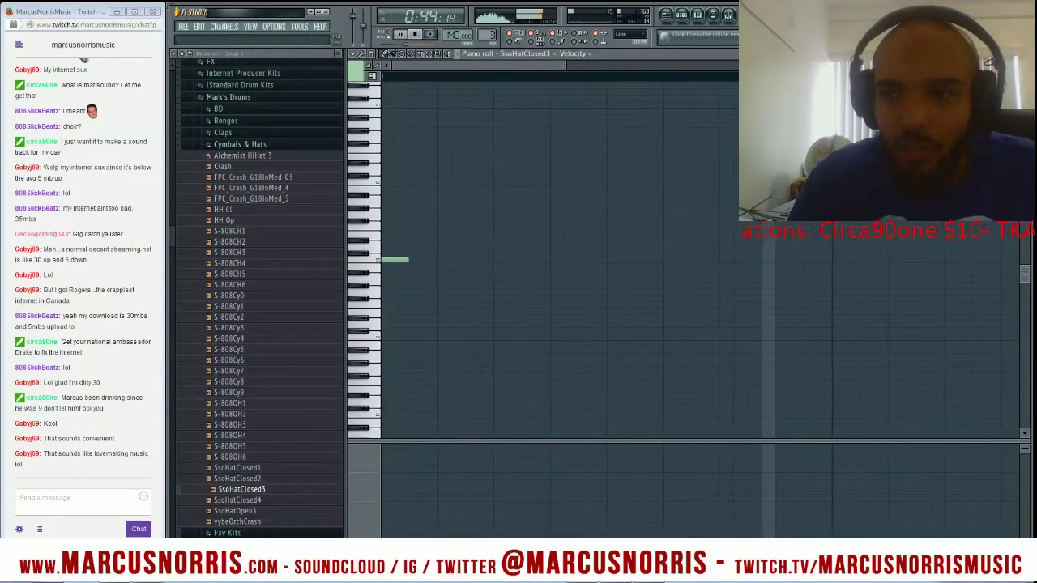
click(1025, 54)
drag(386, 238, 386, 247)
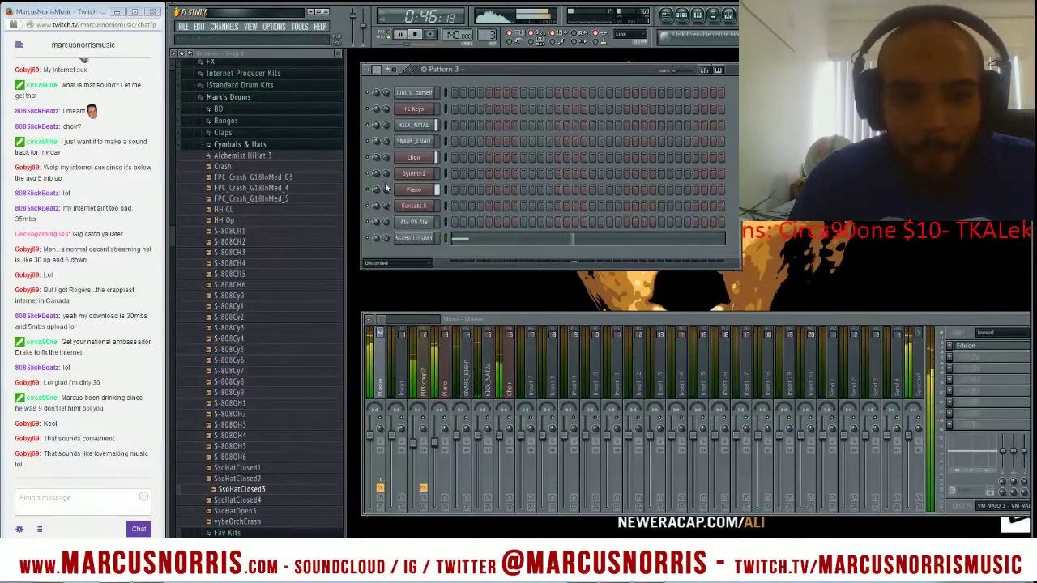
drag(387, 158, 387, 196)
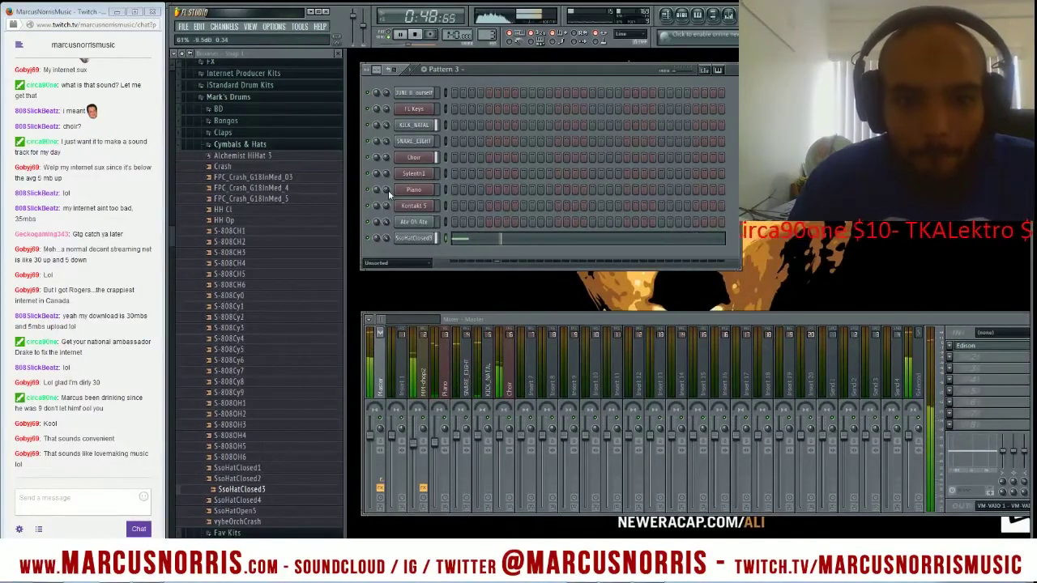
Step: Shorten the first SsoHatClosed3 note to one step and add four more one-step notes directly after it
click(462, 238)
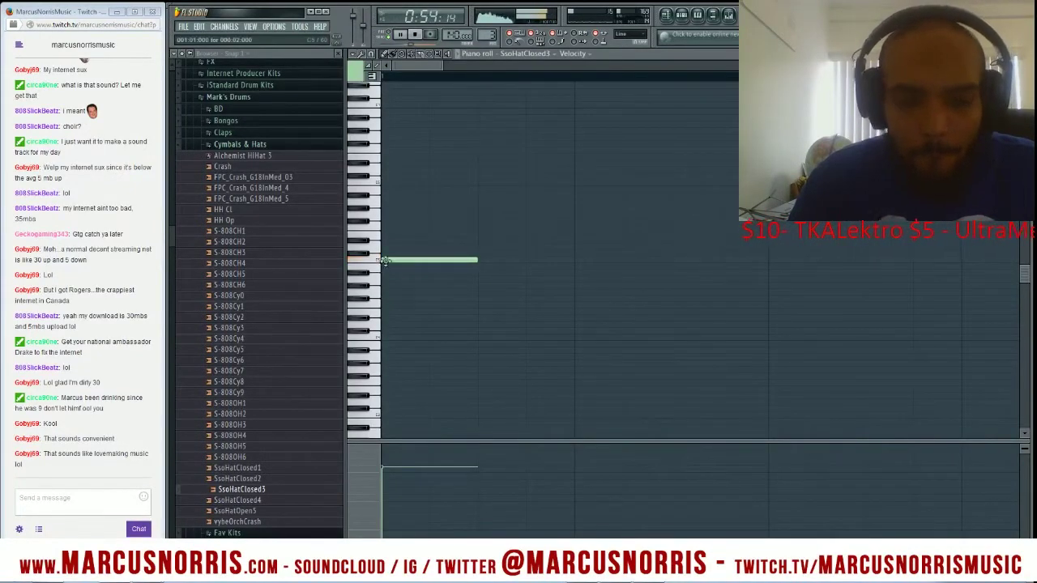
drag(476, 260, 440, 262)
click(454, 260)
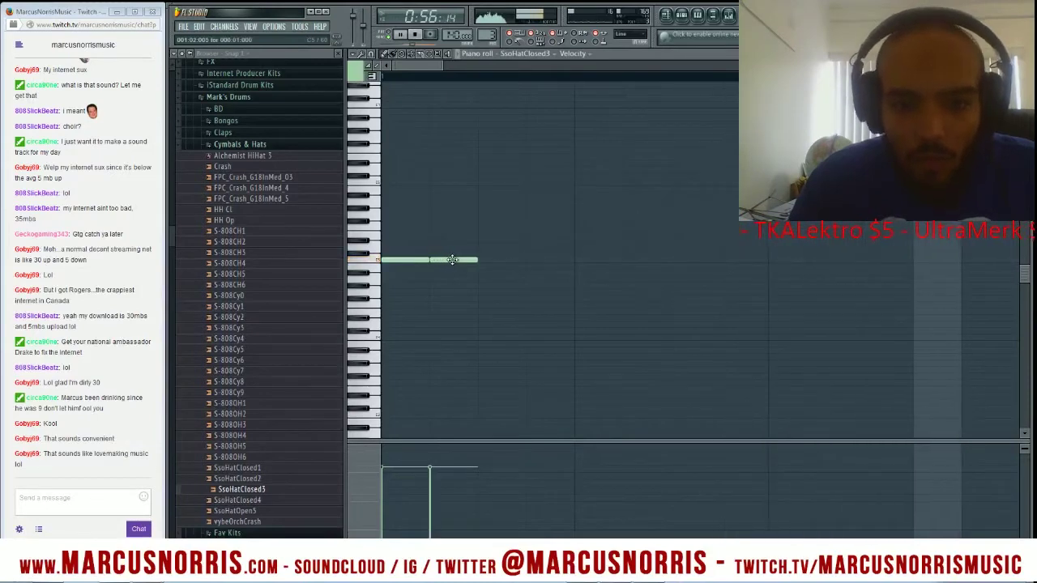
drag(526, 260, 481, 260)
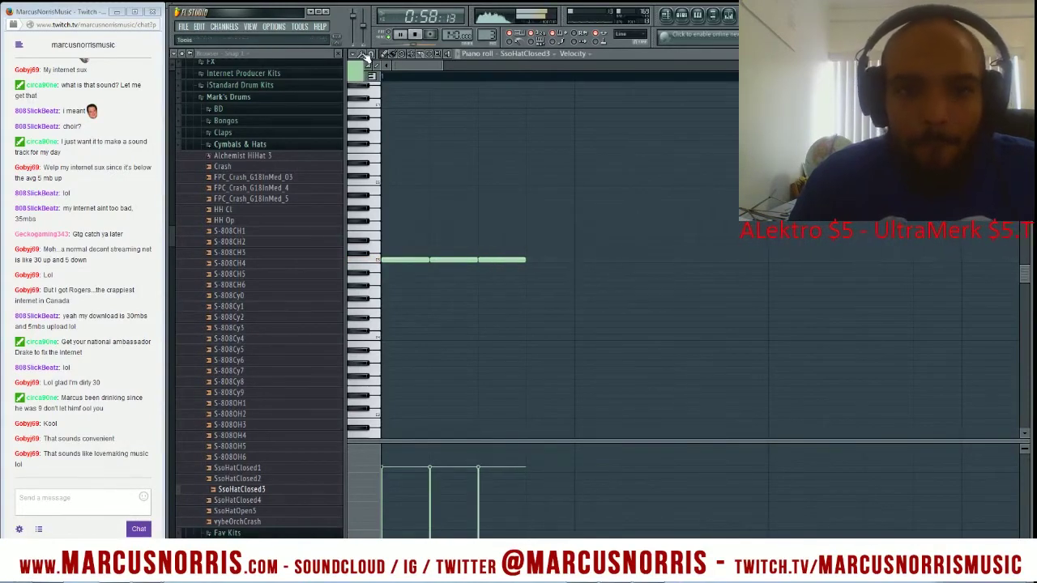
click(551, 260)
click(600, 260)
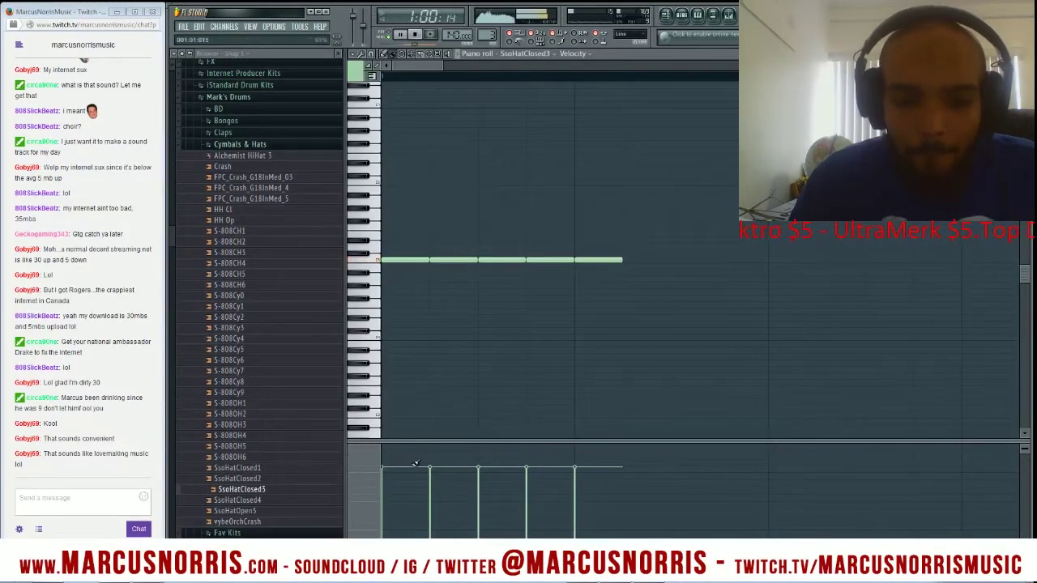
Step: Lower the velocities of the second, fourth and fifth hat notes and add another one-step hat note on step 7
click(430, 501)
click(525, 498)
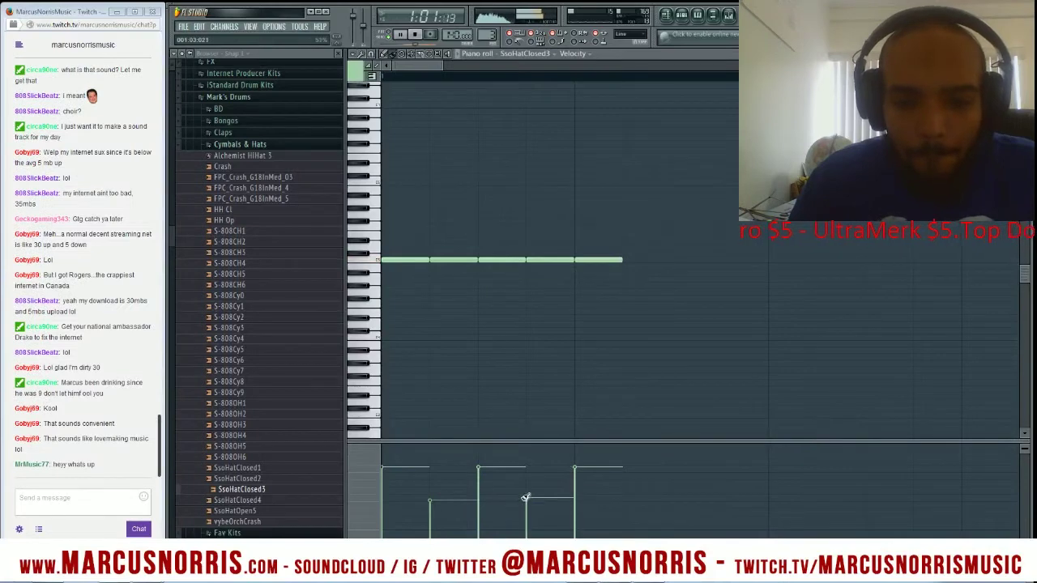
click(431, 516)
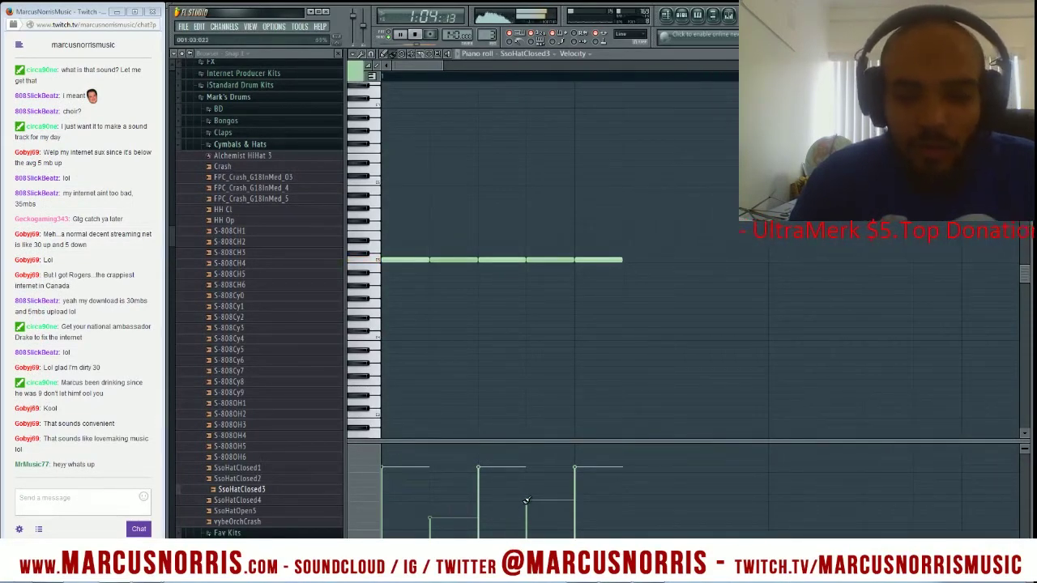
click(582, 491)
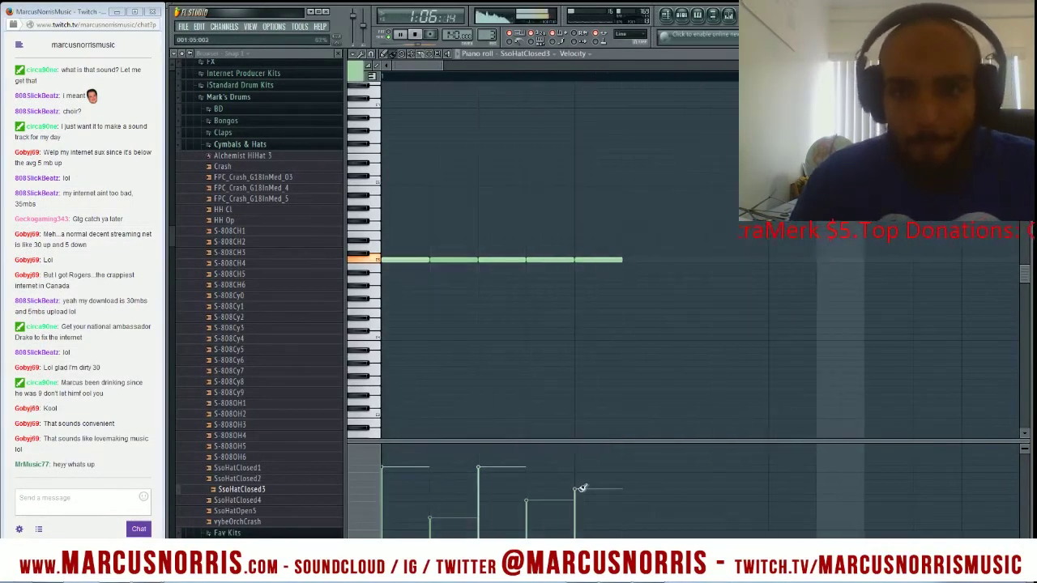
click(673, 259)
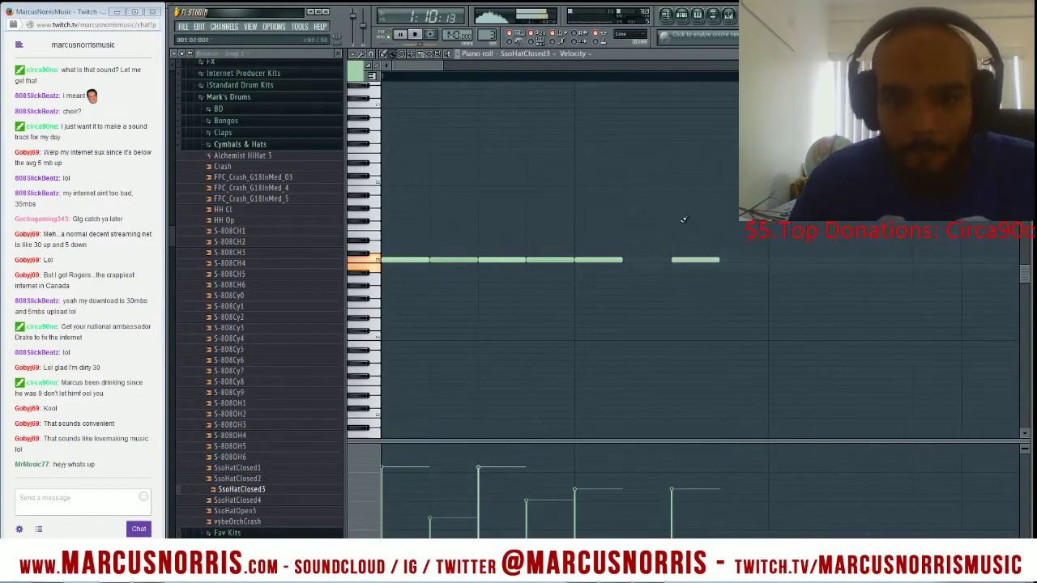
Step: Add another one-step SsoHatClosed3 note on step 9 of the hi-hat line
click(774, 261)
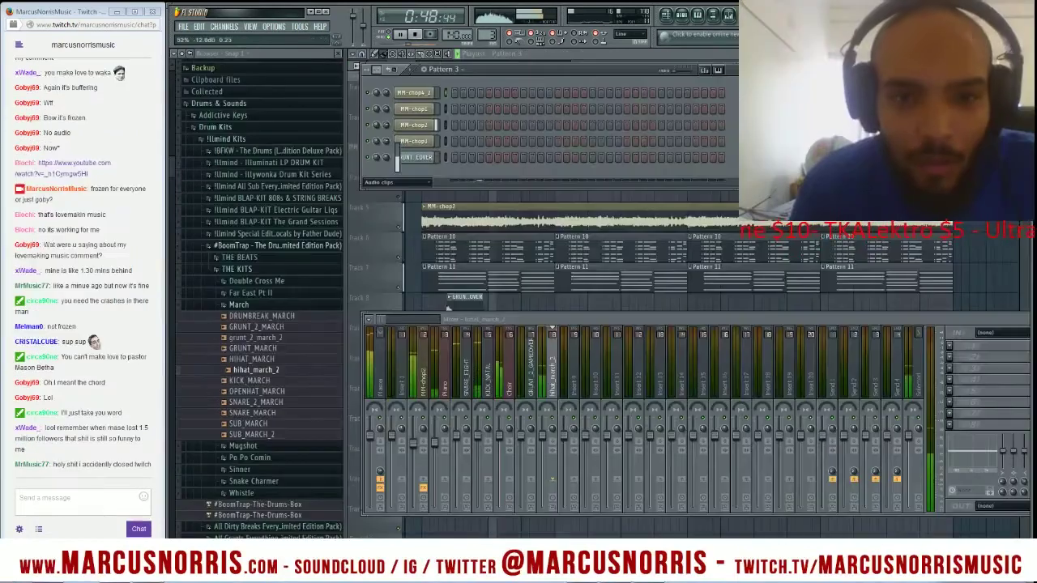
Step: Switch the channel rack for Pattern 3 from the audio clips to the Unsorted channel group
click(506, 55)
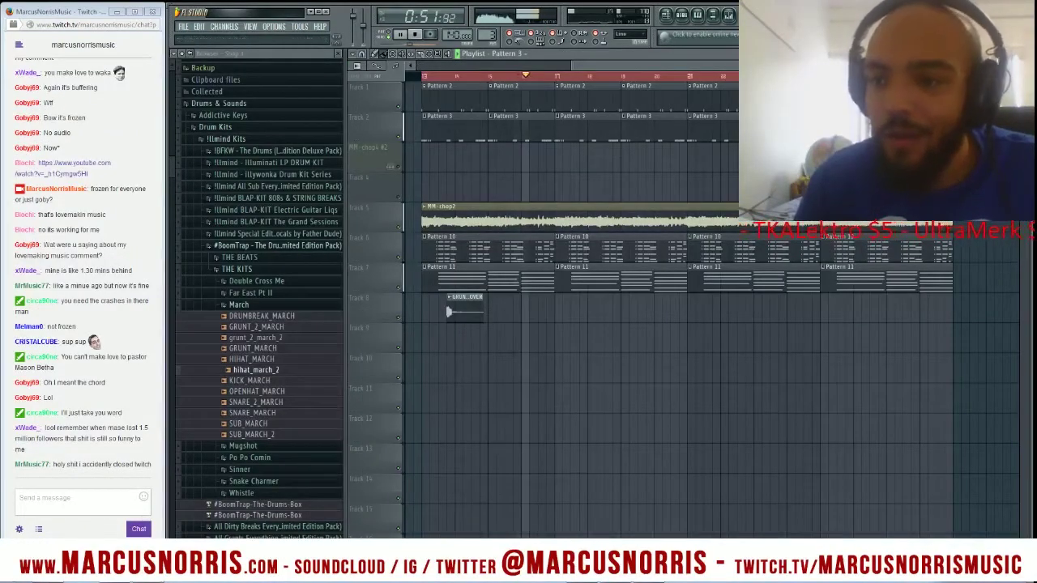
key(F5)
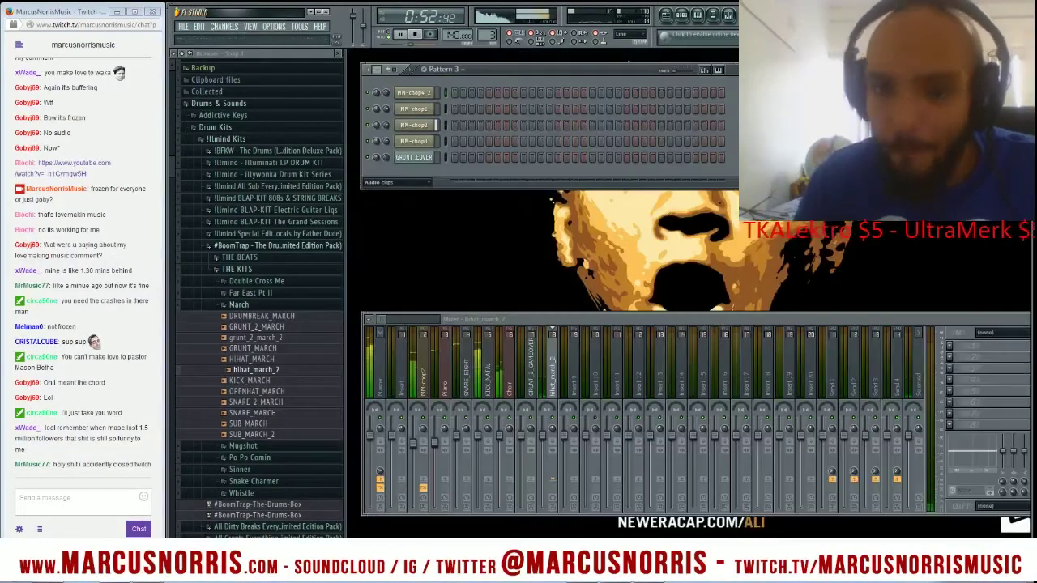
click(410, 185)
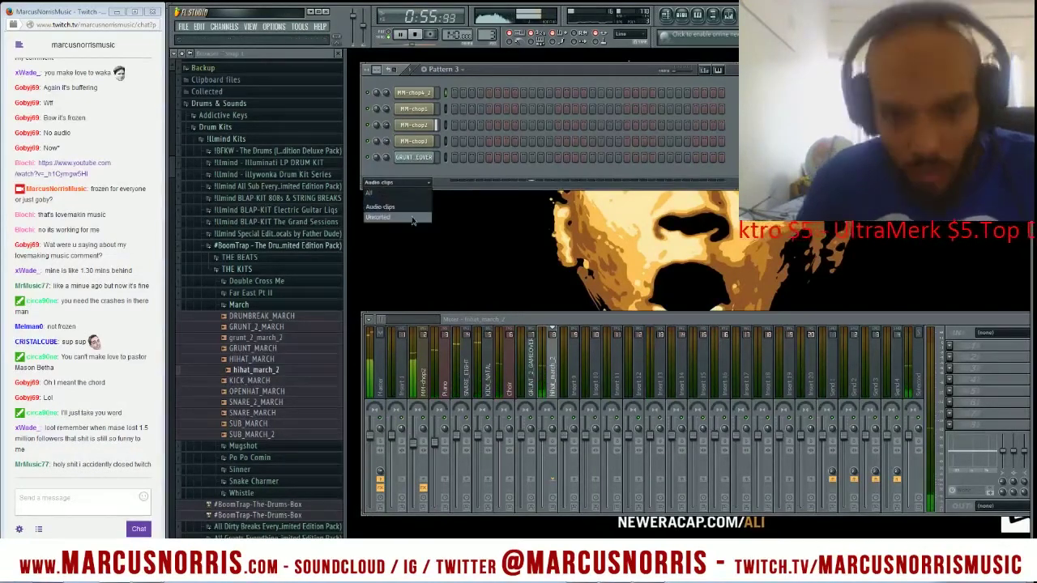
click(412, 218)
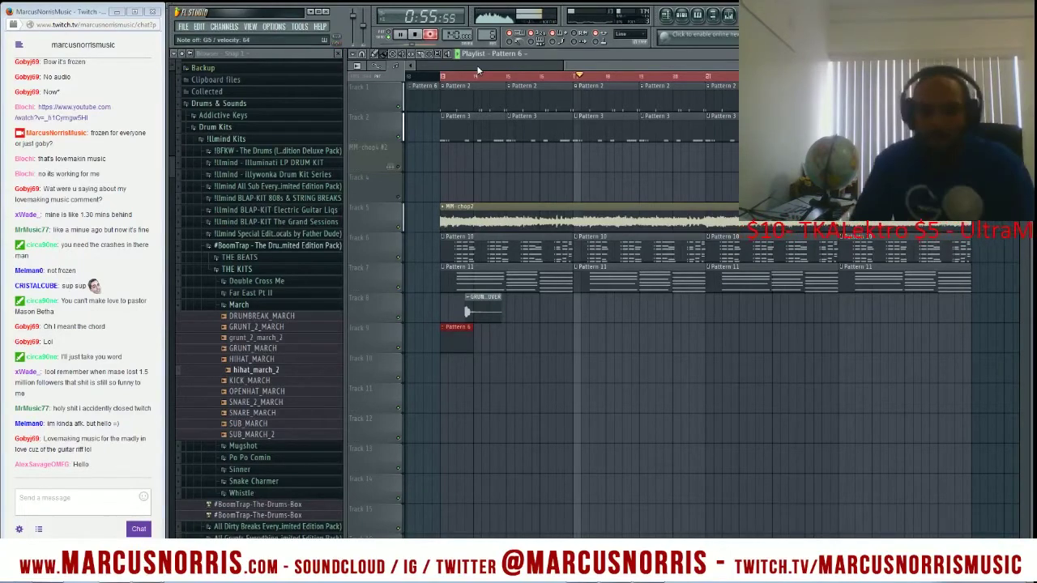
Step: Stop the recording into Pattern 6
key(space)
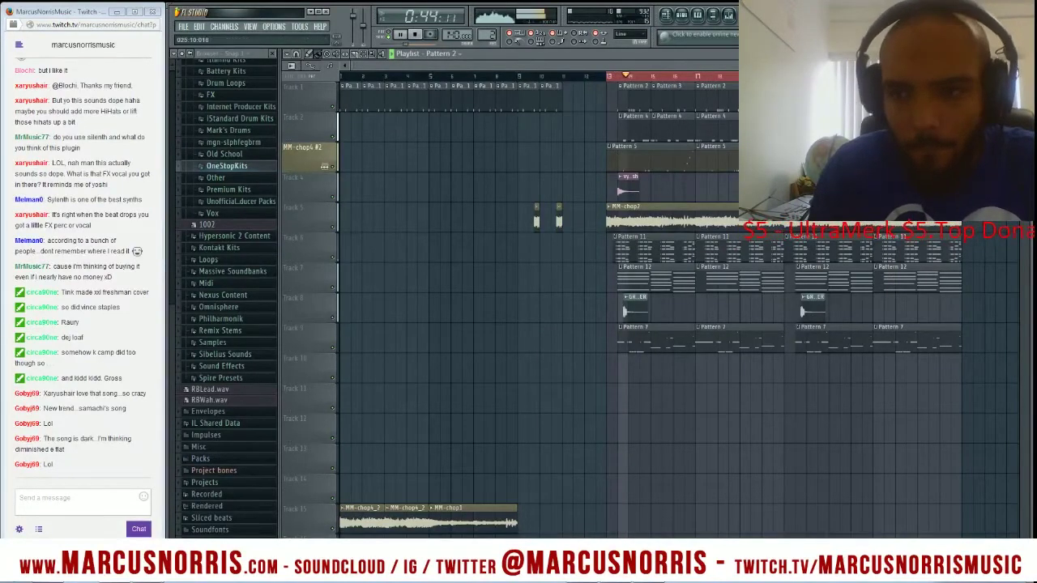
Step: Remove the KICK_NATAL hits on steps 33, 35 and 37 of Pattern 2
click(1024, 54)
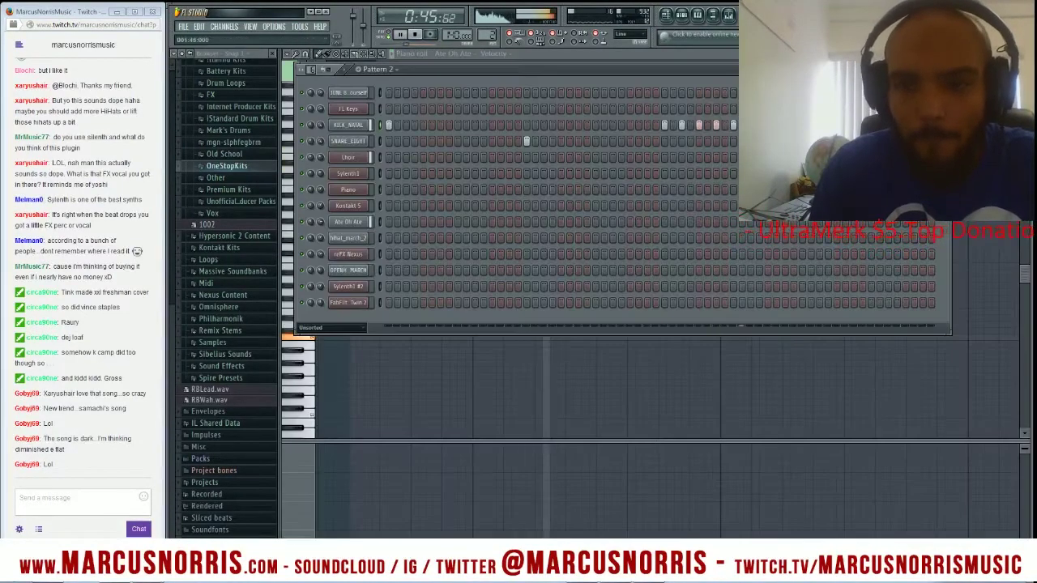
right_click(718, 128)
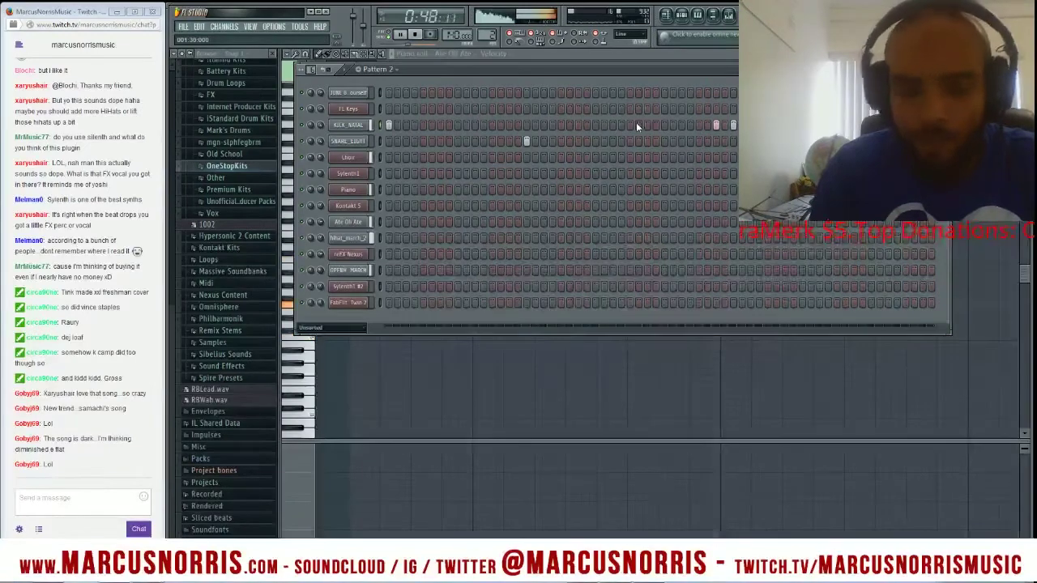
Step: In Pattern 7's Ate Oh Ate part, lengthen the note at the start of bar 2 to about seven steps and delete the lower note under its end
key(F5)
double_click(655, 341)
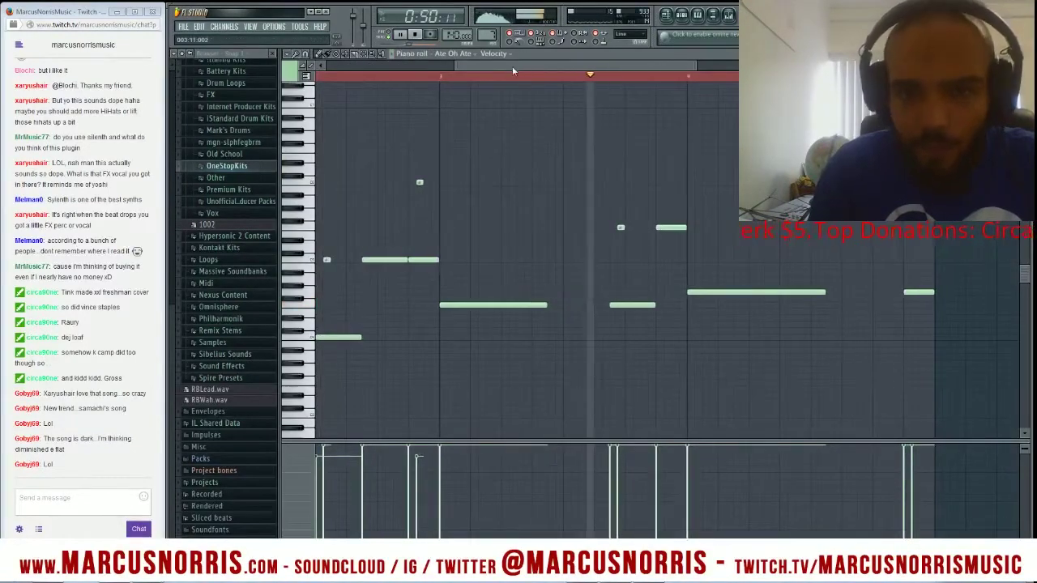
scroll(486, 186, left, 1)
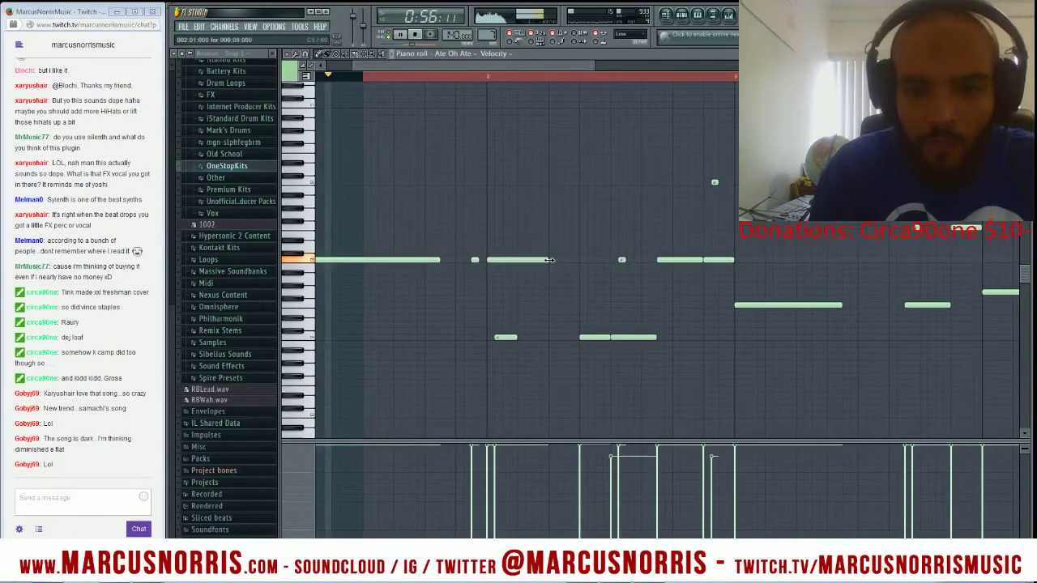
drag(548, 260, 564, 260)
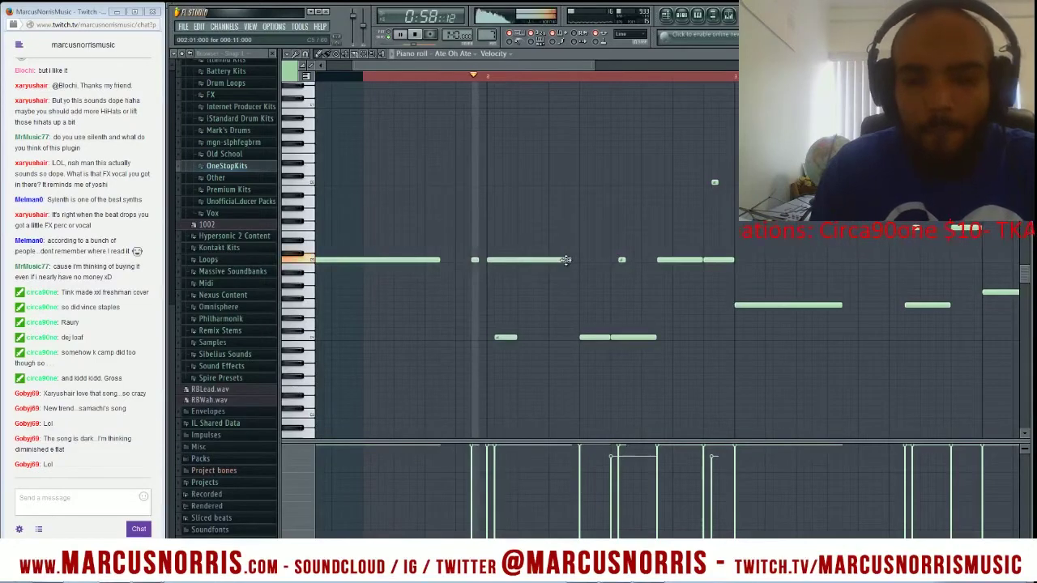
drag(563, 259, 572, 259)
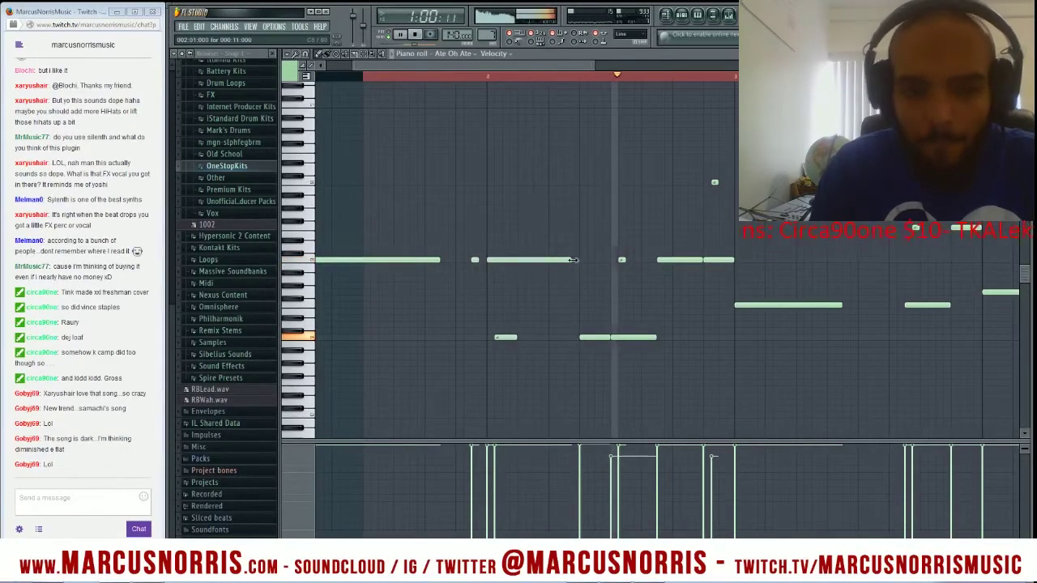
right_click(590, 337)
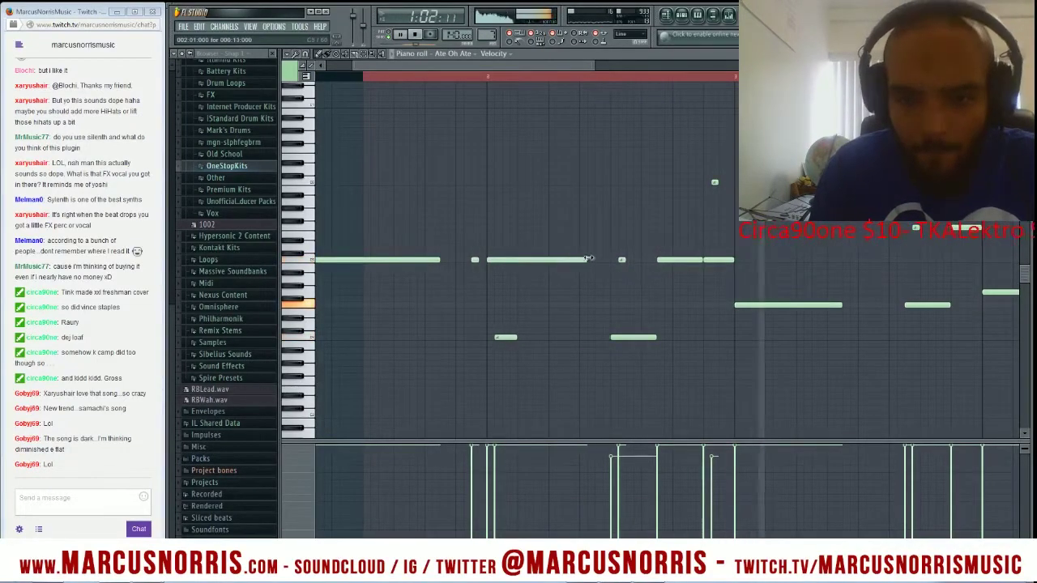
key(F5)
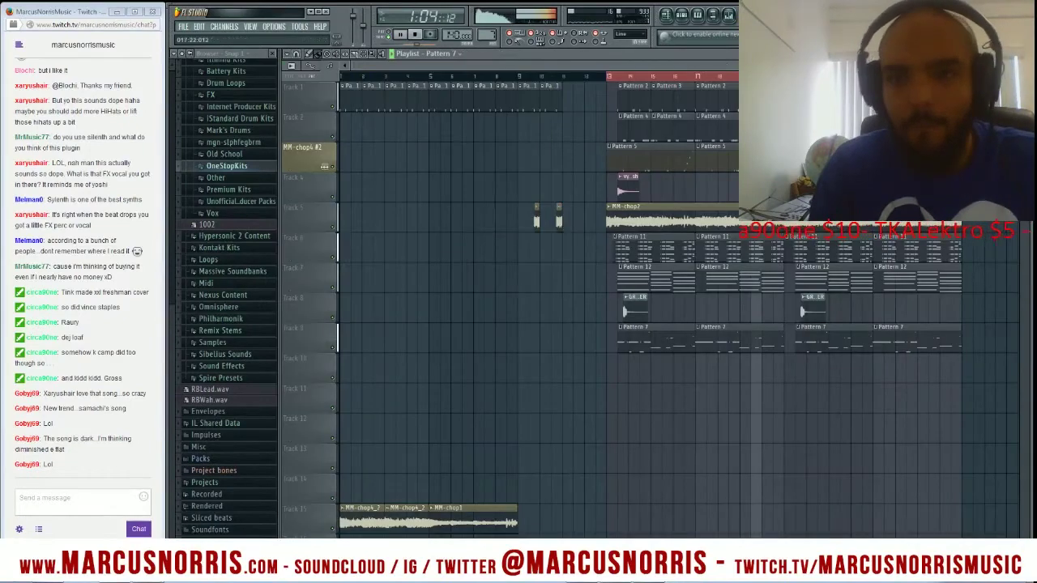
key(F7)
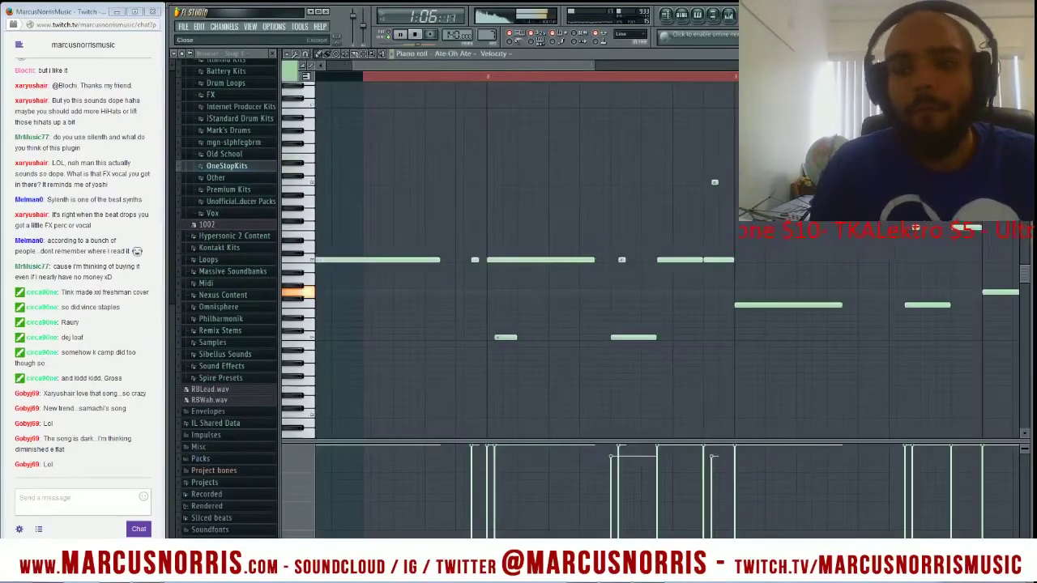
Step: Add Fruity Love Philter to the second effect slot of the MM-chop2 mixer track
click(1023, 53)
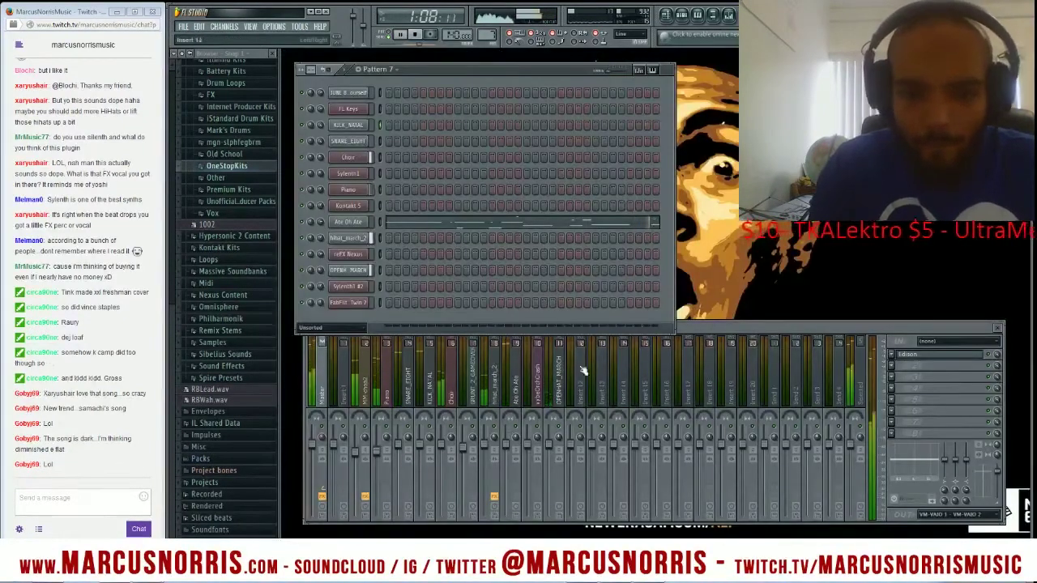
click(389, 397)
click(365, 381)
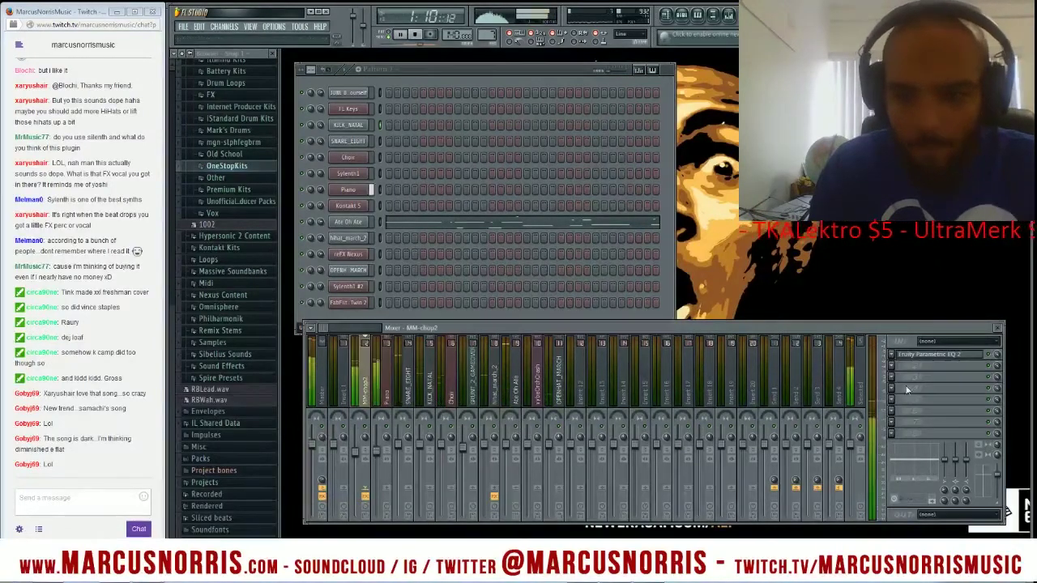
click(895, 365)
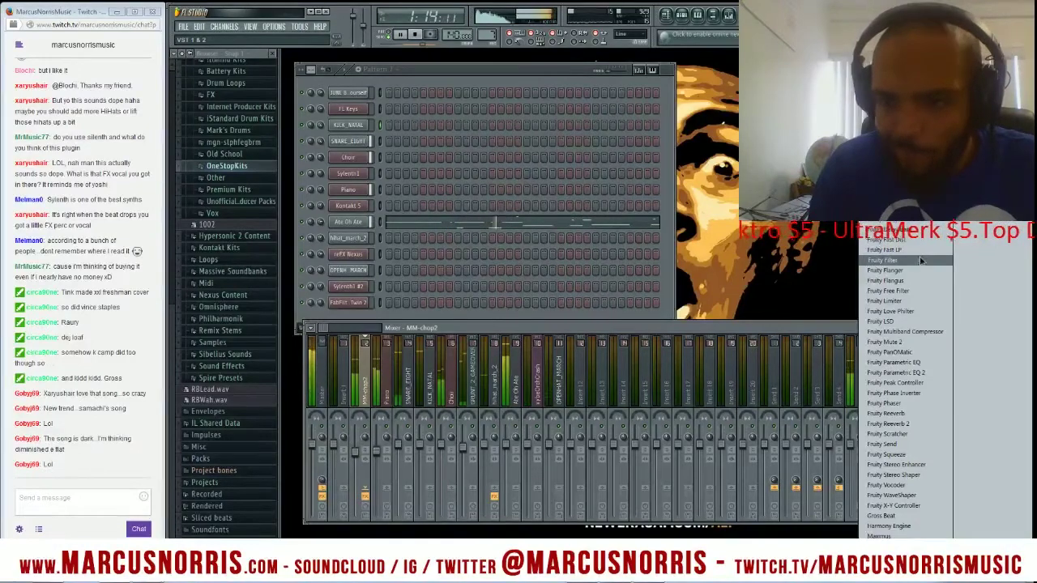
click(909, 311)
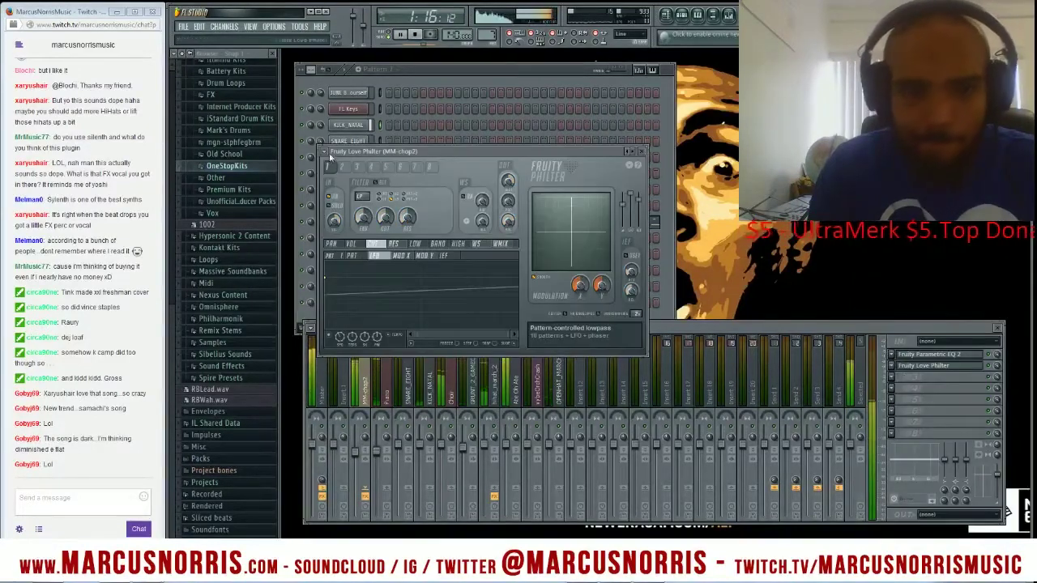
Step: Audition the Lowpass 2 and 10 pattern highpass with LP LFO presets in Fruity Love Philter on MM-chop2
click(324, 151)
mouse_move(341, 183)
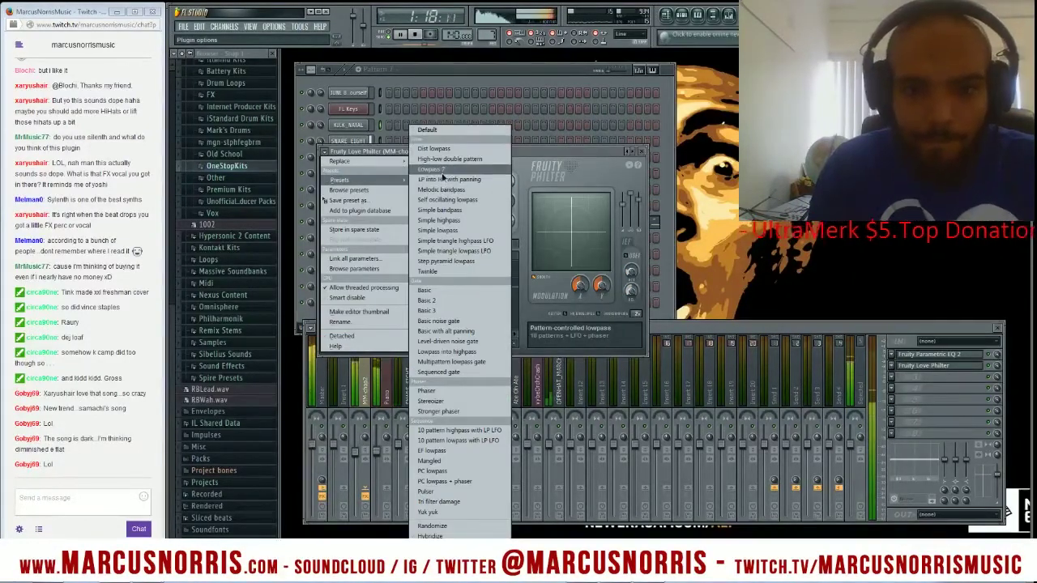
click(445, 172)
click(325, 152)
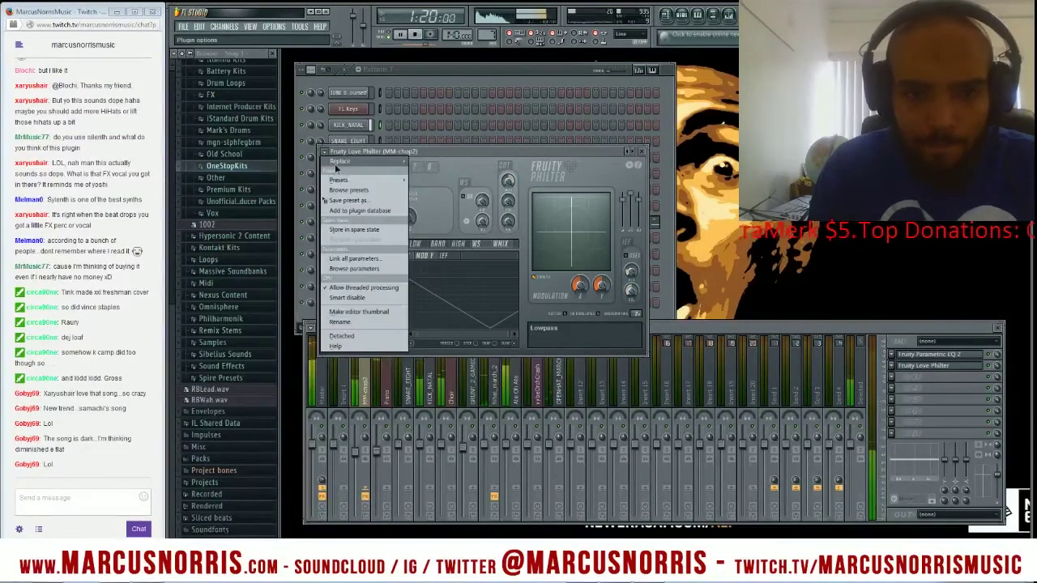
mouse_move(340, 183)
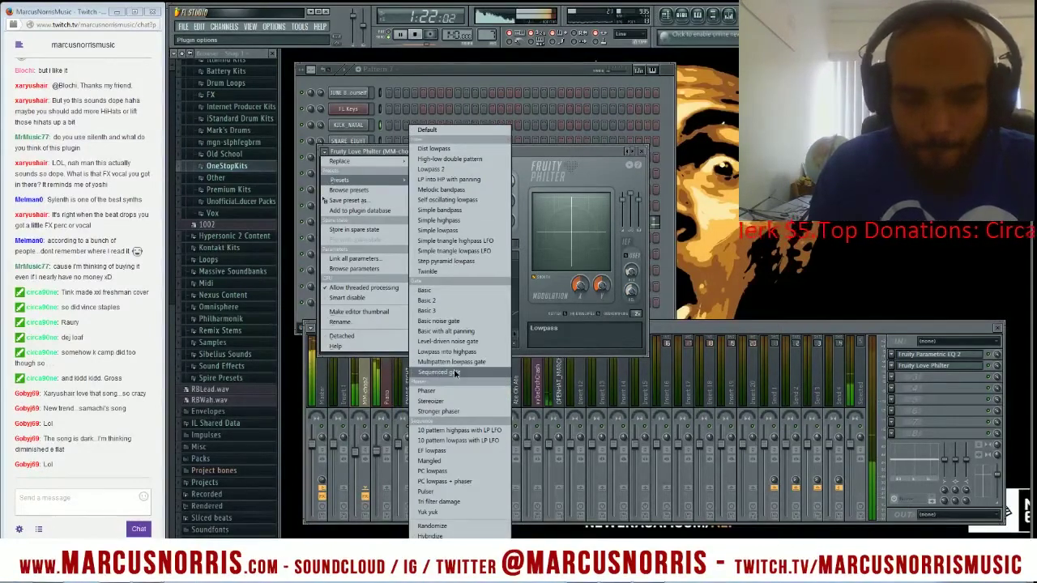
click(467, 435)
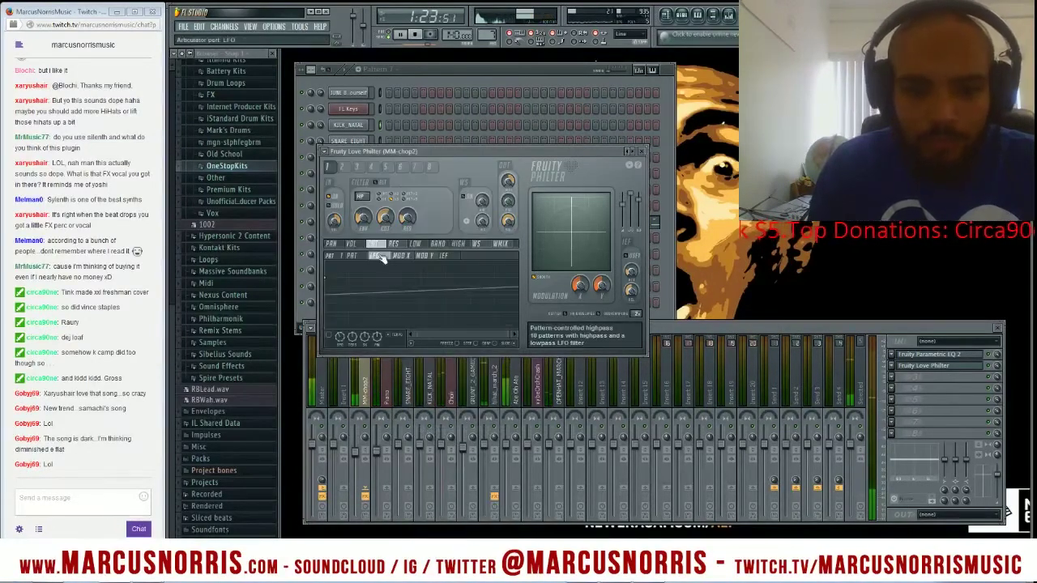
Step: Audition the EF lowpass, Mangled and PC lowpass + phaser presets in Fruity Love Philter on MM-chop2
click(324, 151)
mouse_move(339, 182)
click(432, 450)
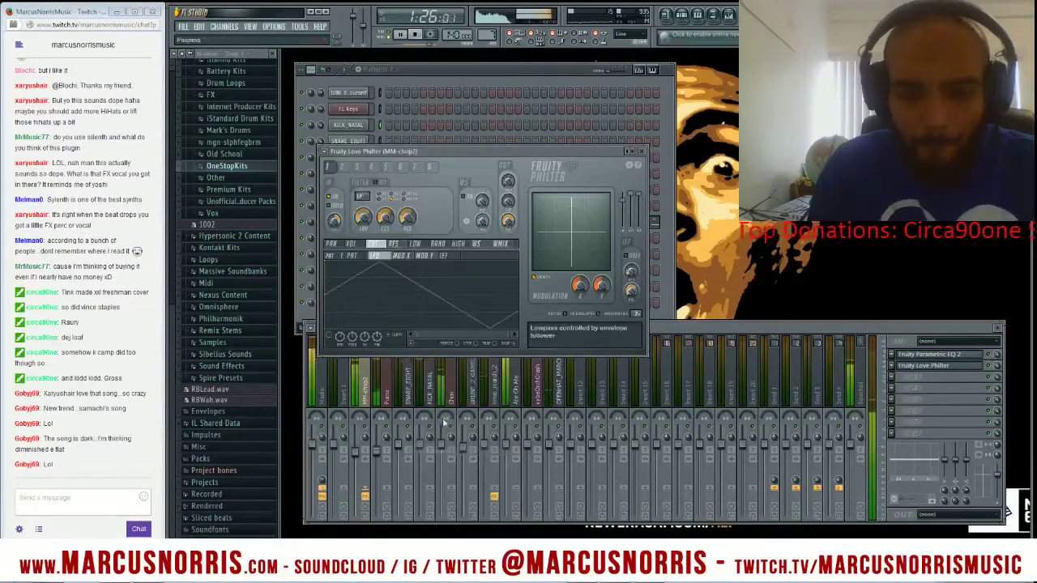
click(324, 152)
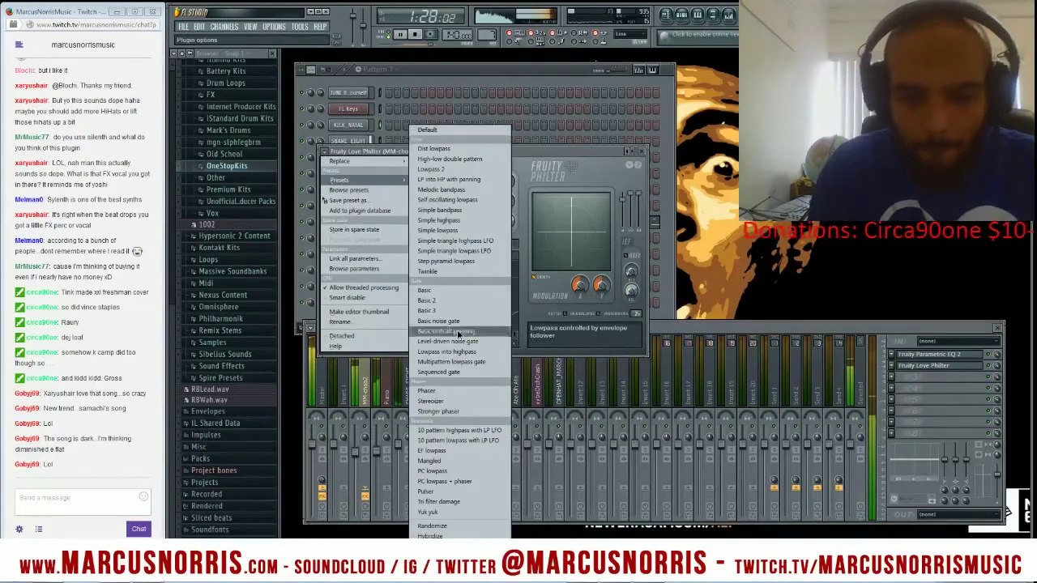
click(452, 462)
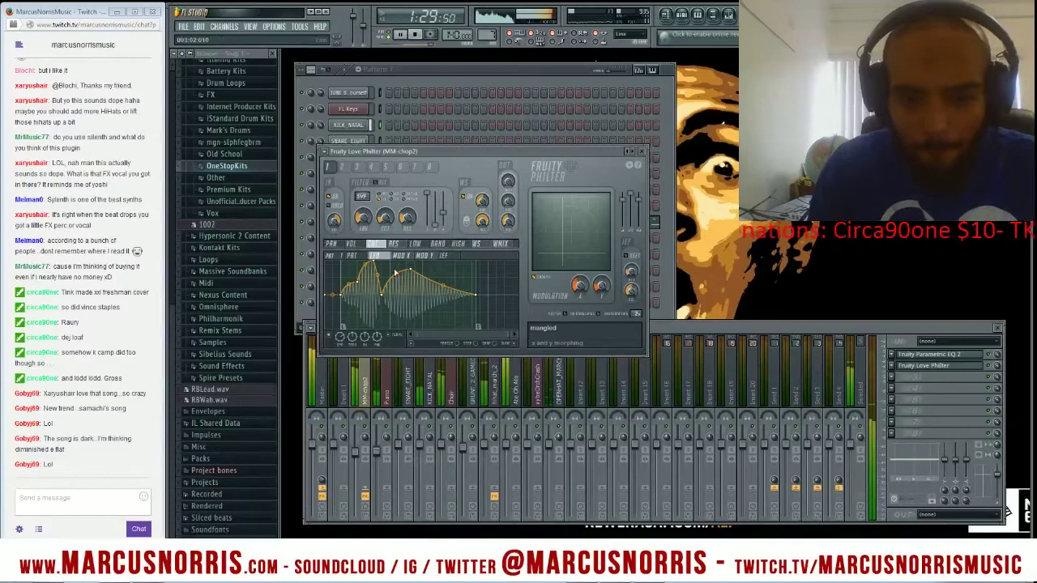
click(324, 151)
mouse_move(347, 185)
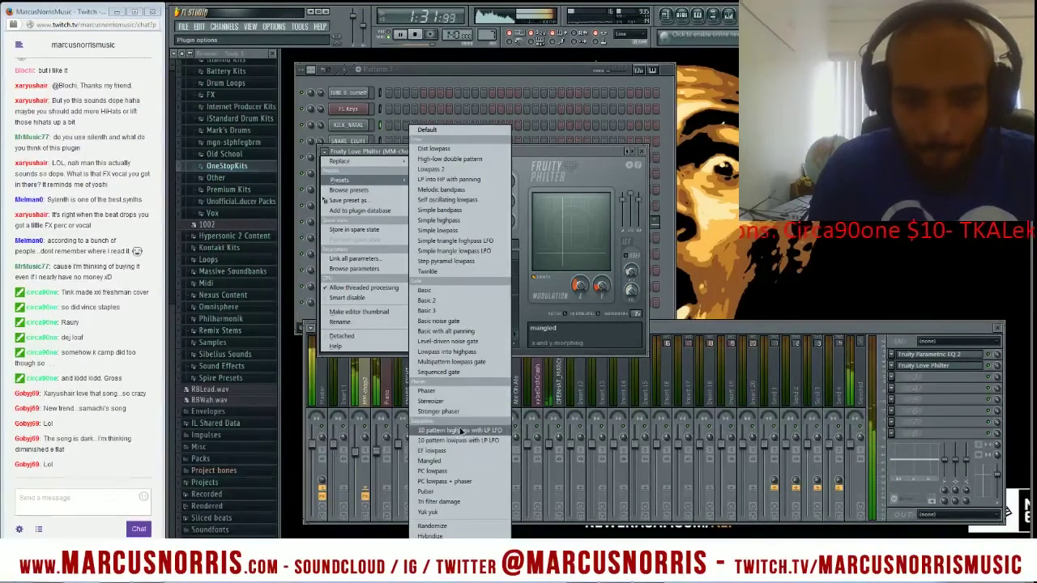
click(470, 481)
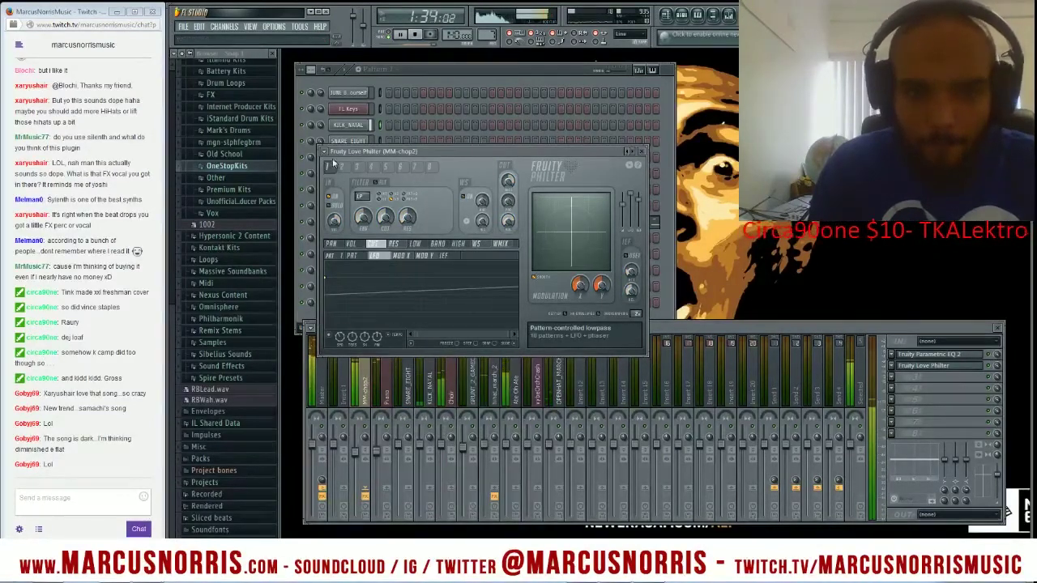
Step: Play the arrangement from bars 17 and 21 and remove the Pattern 11 and Pattern 12 clips starting around bar 21
key(F5)
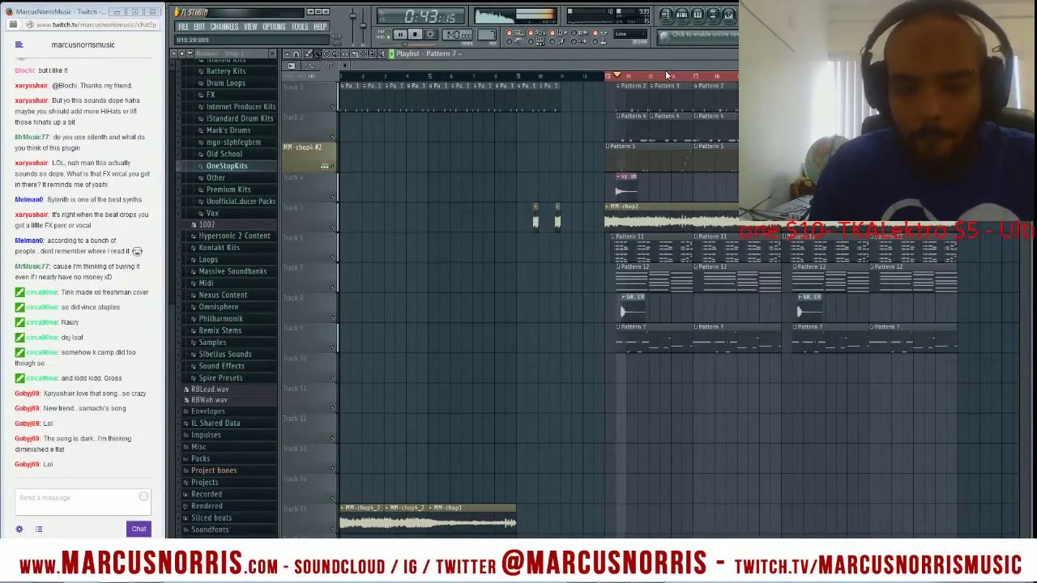
drag(674, 65, 723, 65)
click(614, 76)
click(710, 76)
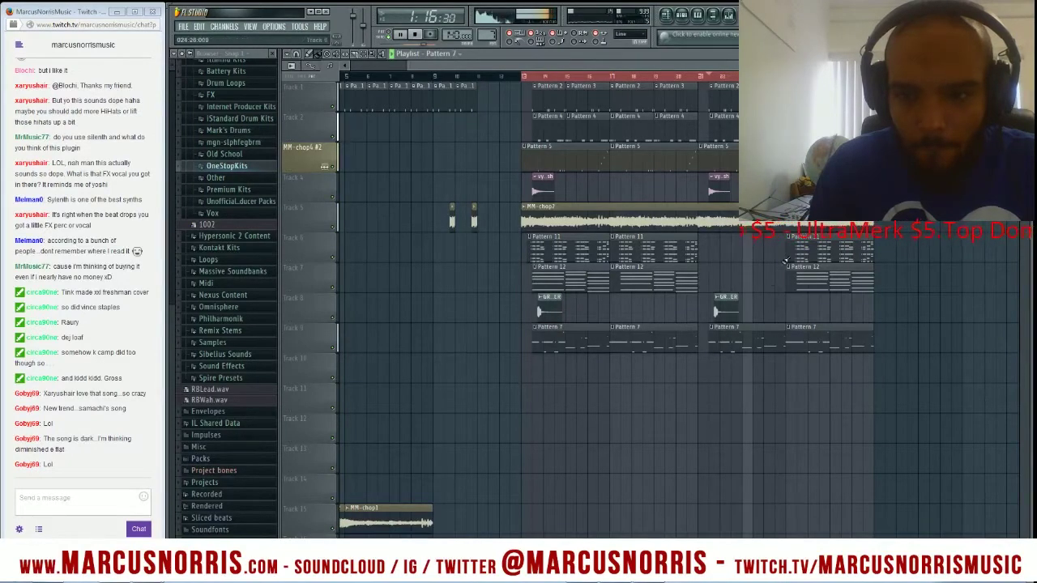
Step: Try the Pulser preset in Fruity Love Philter on MM-chop2
click(1026, 54)
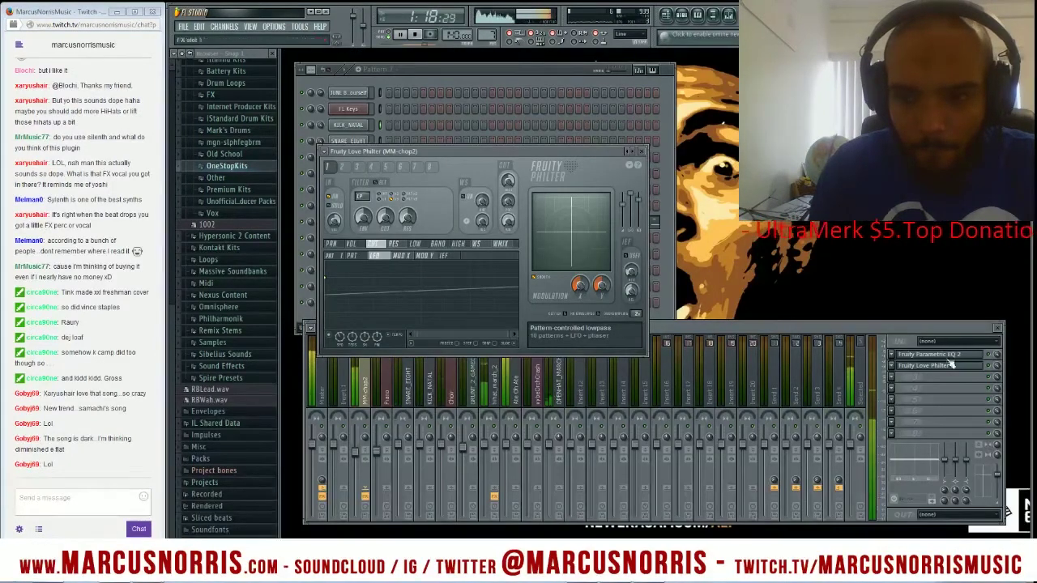
click(324, 151)
mouse_move(356, 180)
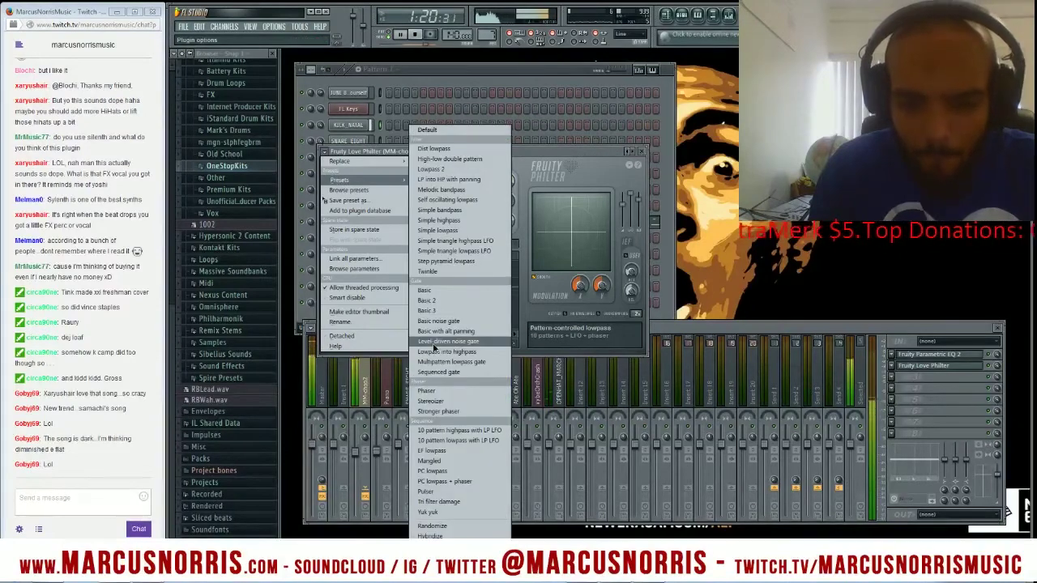
click(427, 491)
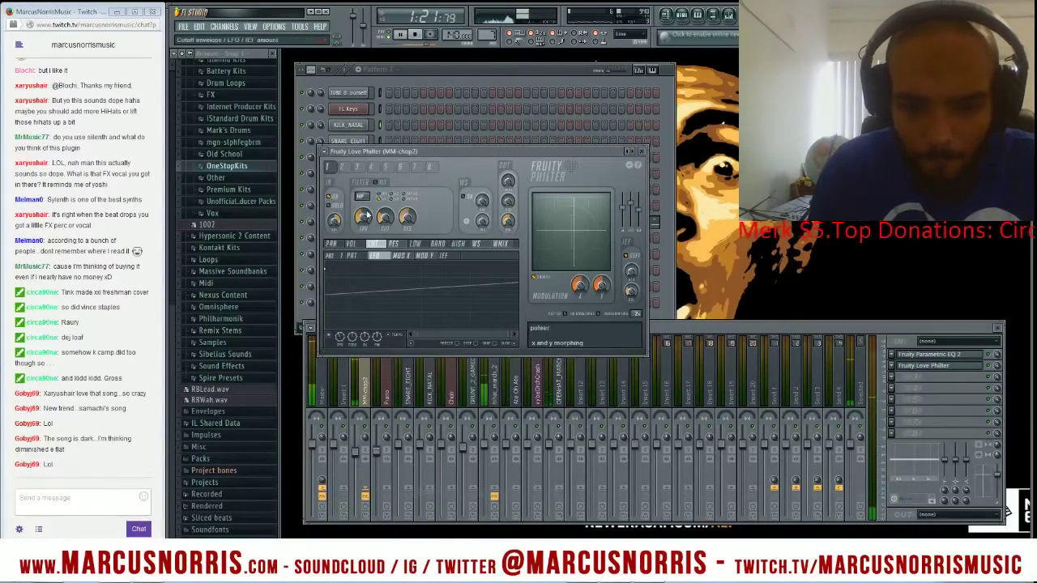
Step: Load the Yuk yuk preset in Fruity Love Philter on MM-chop2
click(326, 154)
mouse_move(356, 180)
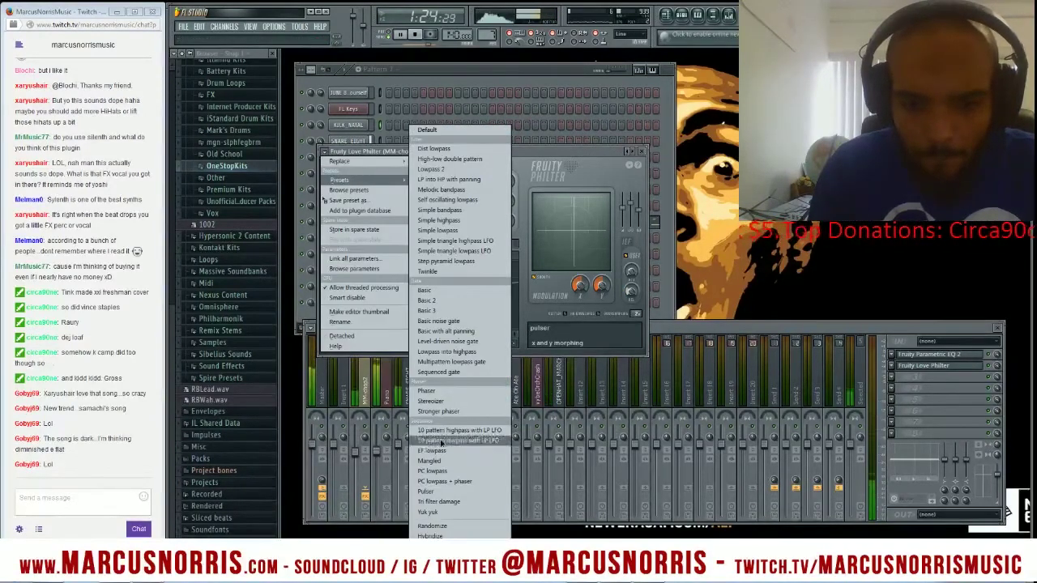
click(450, 512)
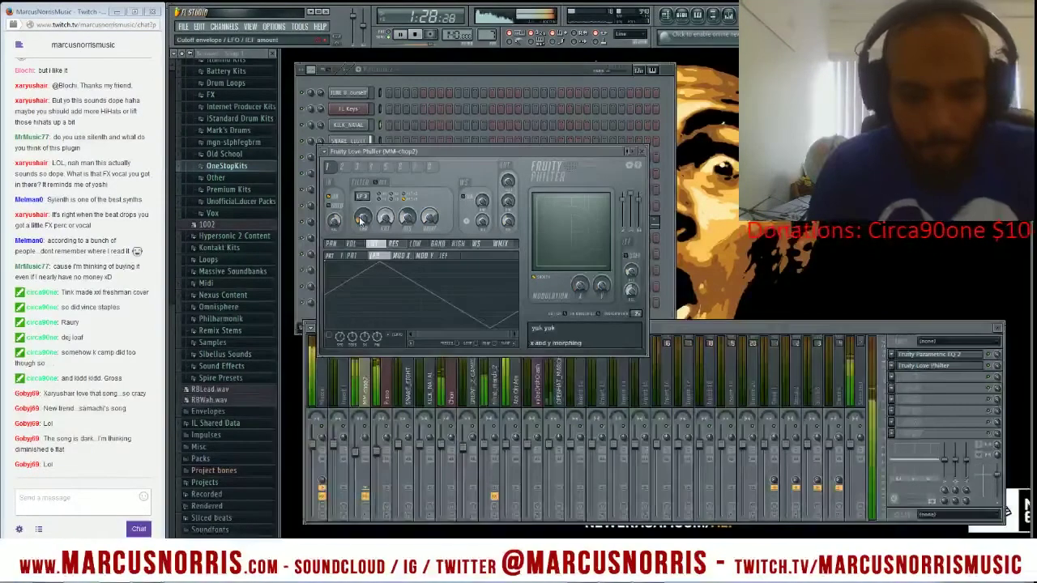
Step: Remove the Pattern 12 and Pattern 11 clips starting at bar 25 from the playlist
key(F5)
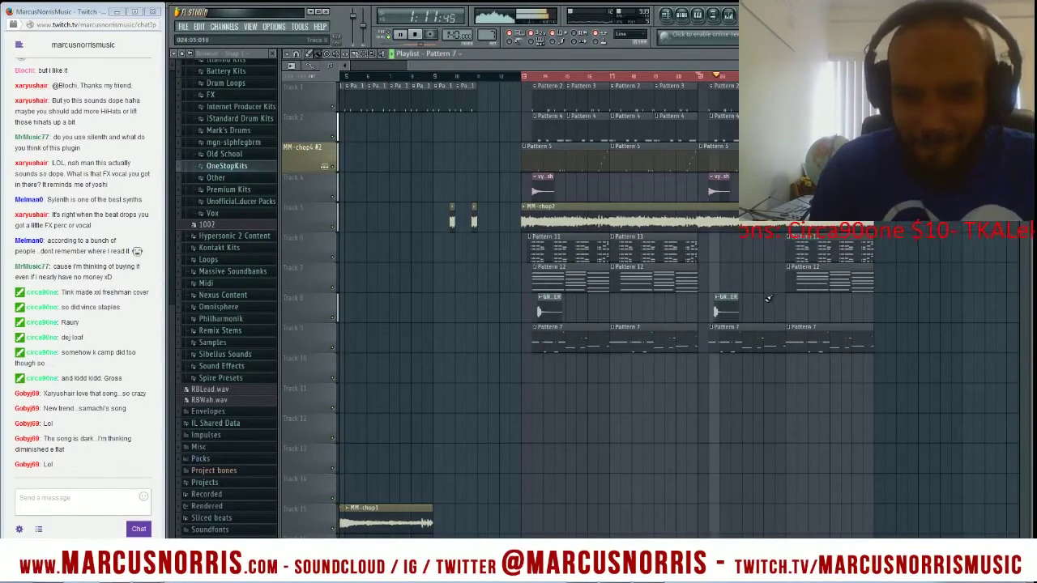
right_click(795, 290)
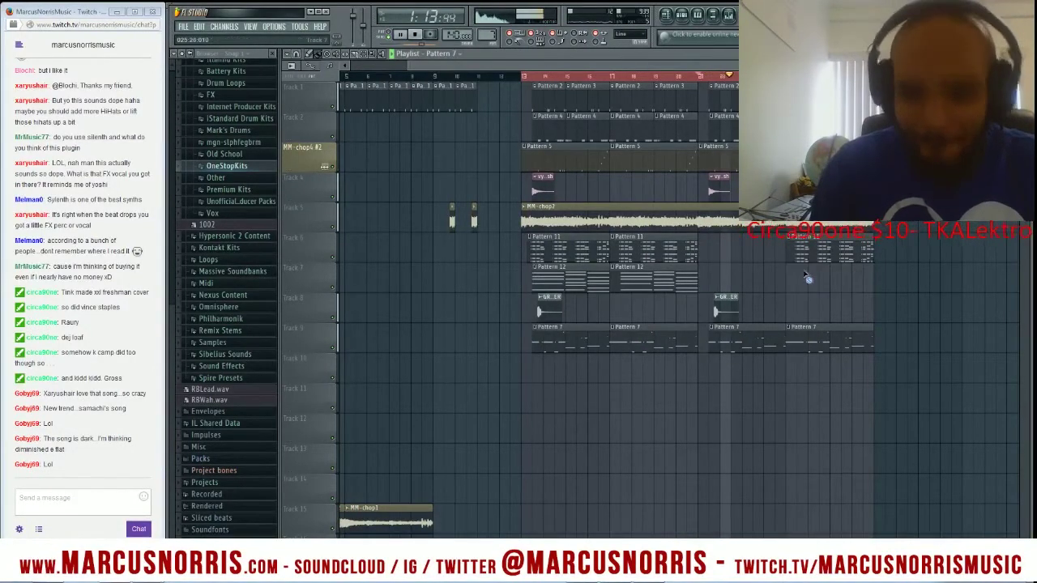
right_click(812, 258)
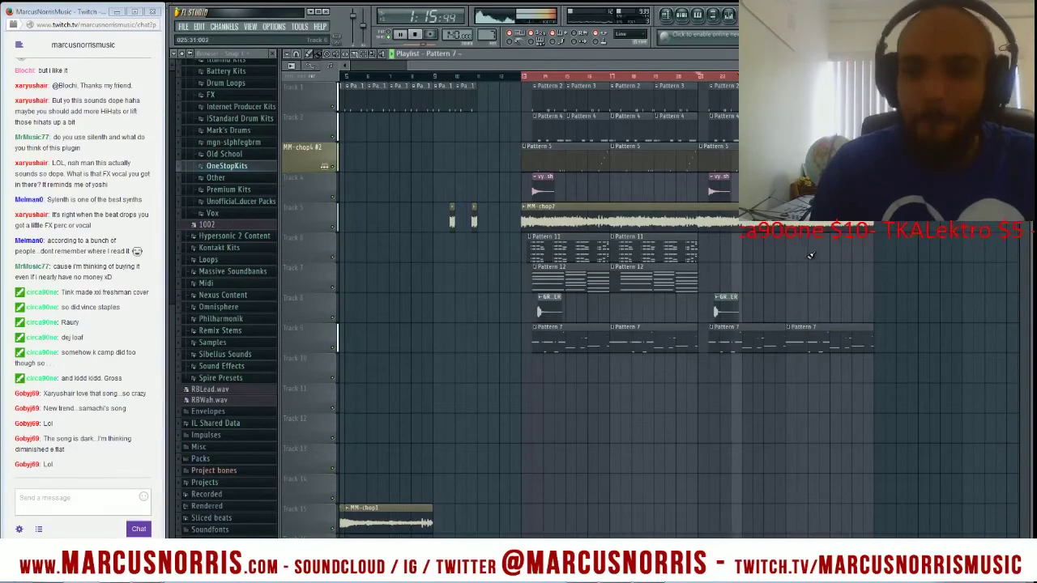
click(1024, 54)
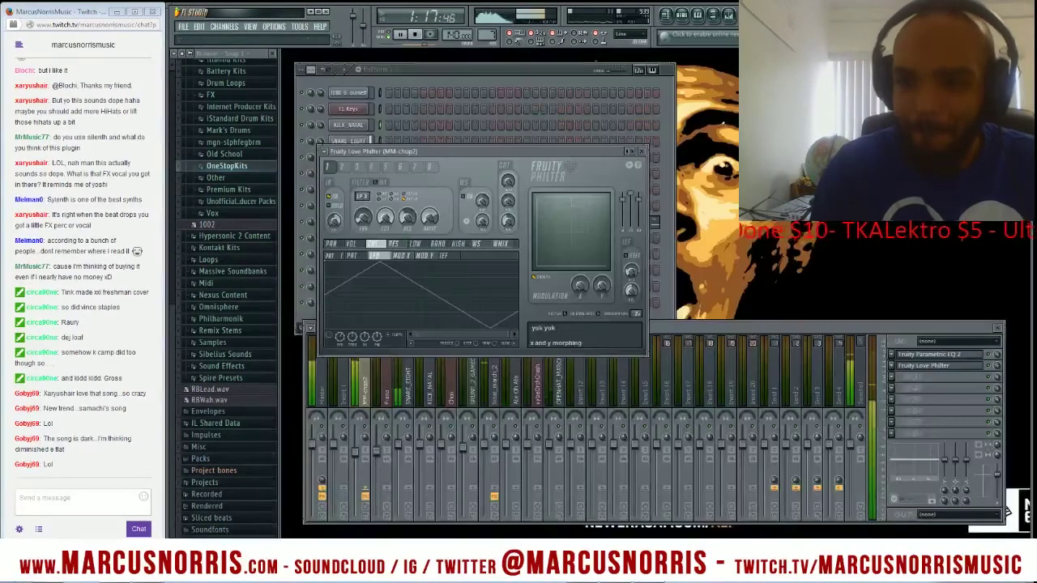
Step: Close Fruity Love Philter and initialize the song with its current mute/solo position on the MM-chop2 mixer track
click(642, 151)
right_click(989, 367)
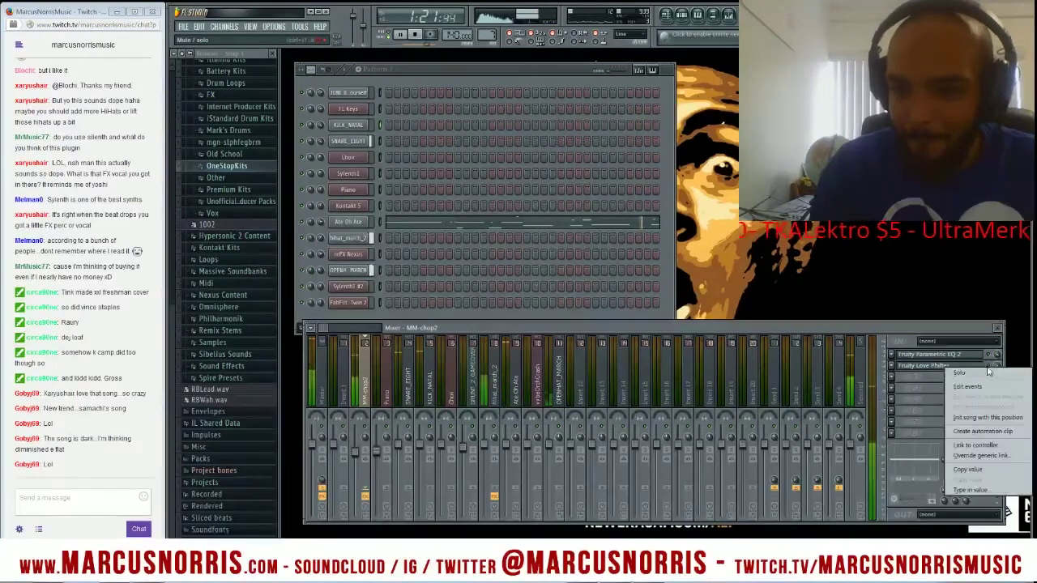
click(974, 418)
Step: Select bars 21 to 29 in the playlist and create an automation clip for Love Philter's mute/solo switch on MM-chop2
key(F5)
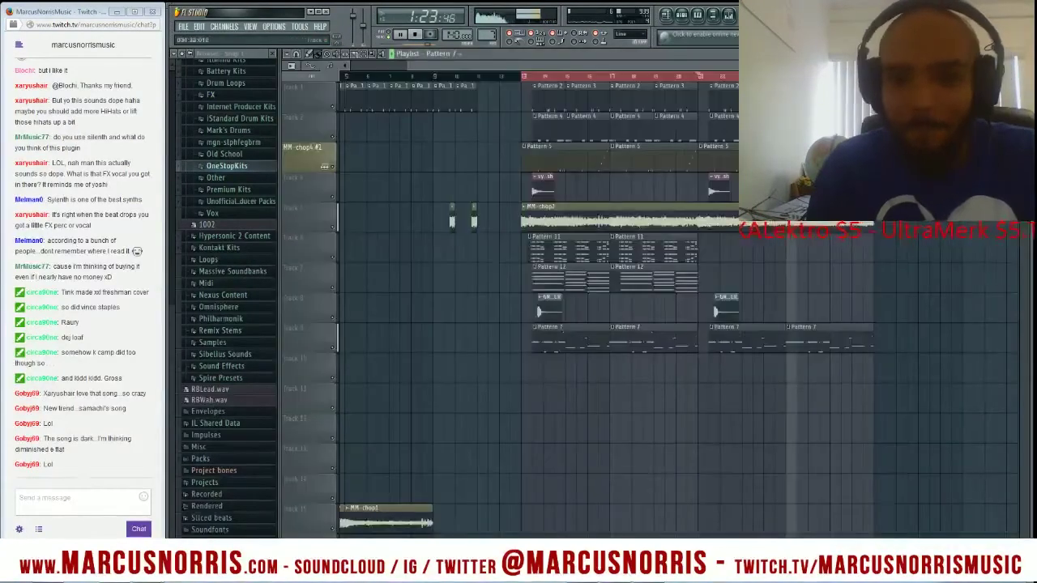
drag(702, 79, 872, 78)
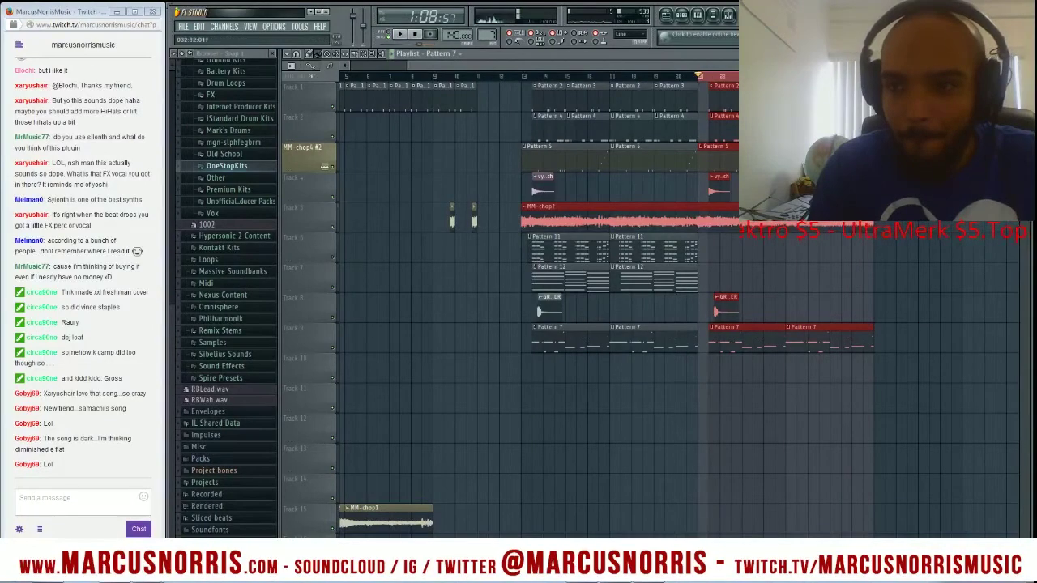
key(F5)
right_click(989, 367)
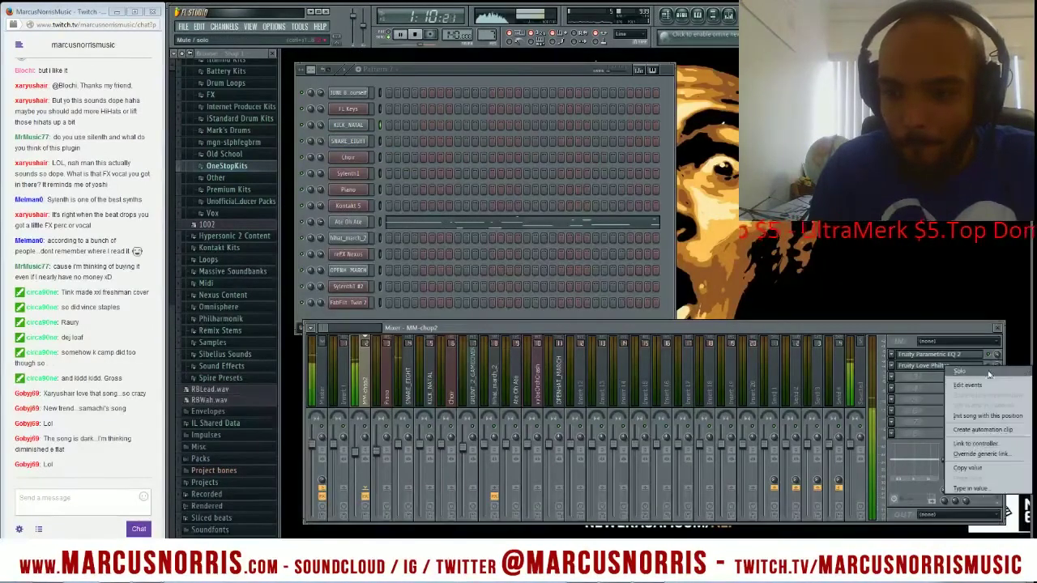
click(980, 429)
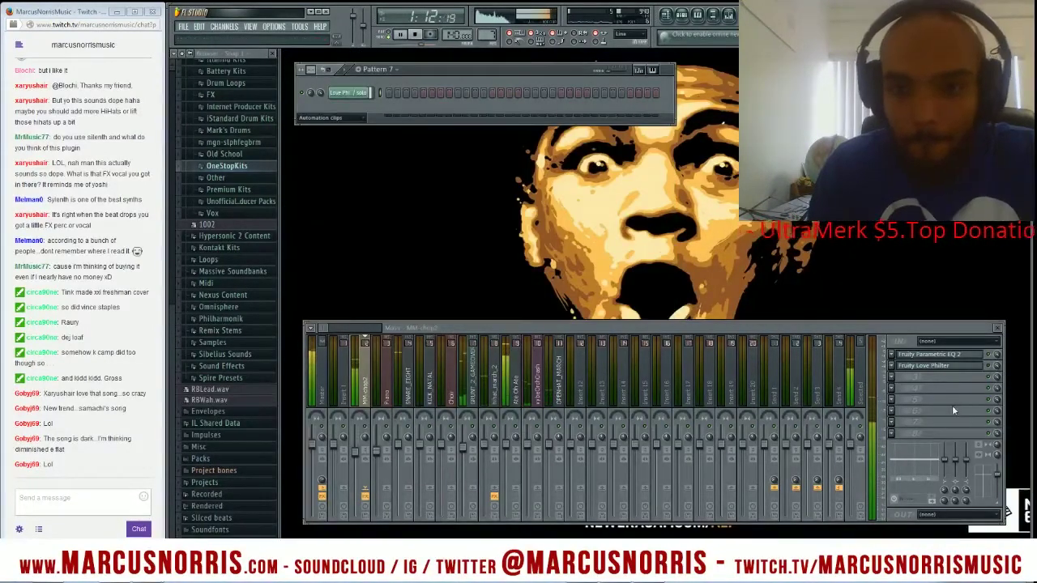
Step: Raise the start and end points of the Love Philter mute/solo automation clip to the maximum
key(F5)
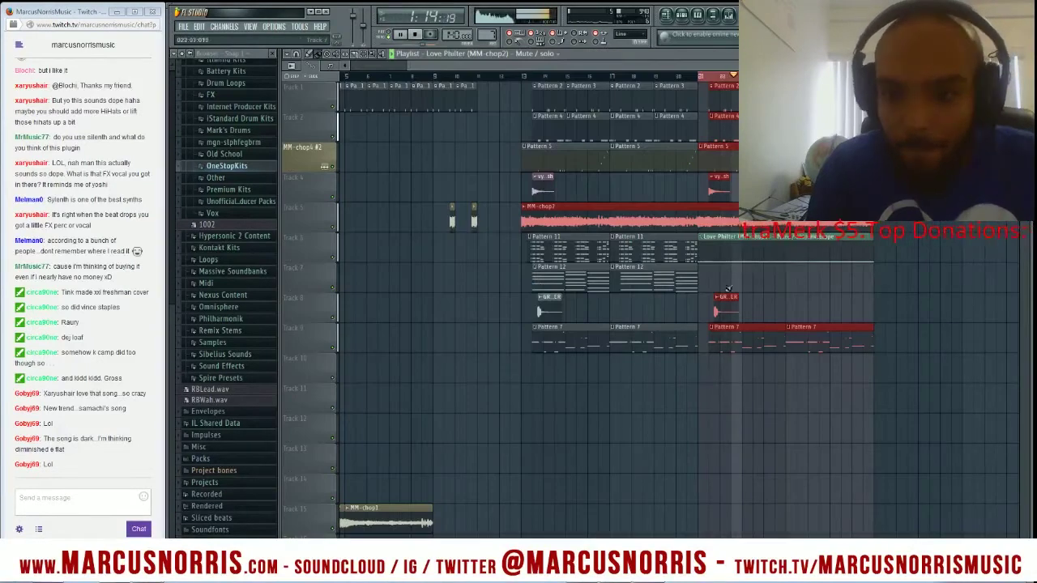
drag(702, 260, 701, 241)
drag(876, 262, 876, 240)
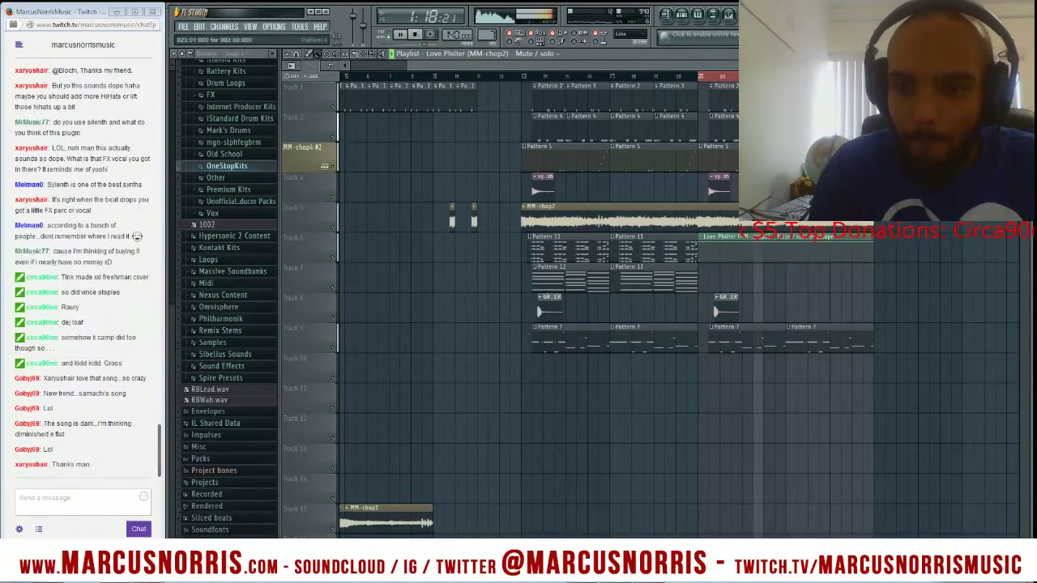
Step: Set the SNARE_EIGHT channel to cut itself
key(F7)
key(F6)
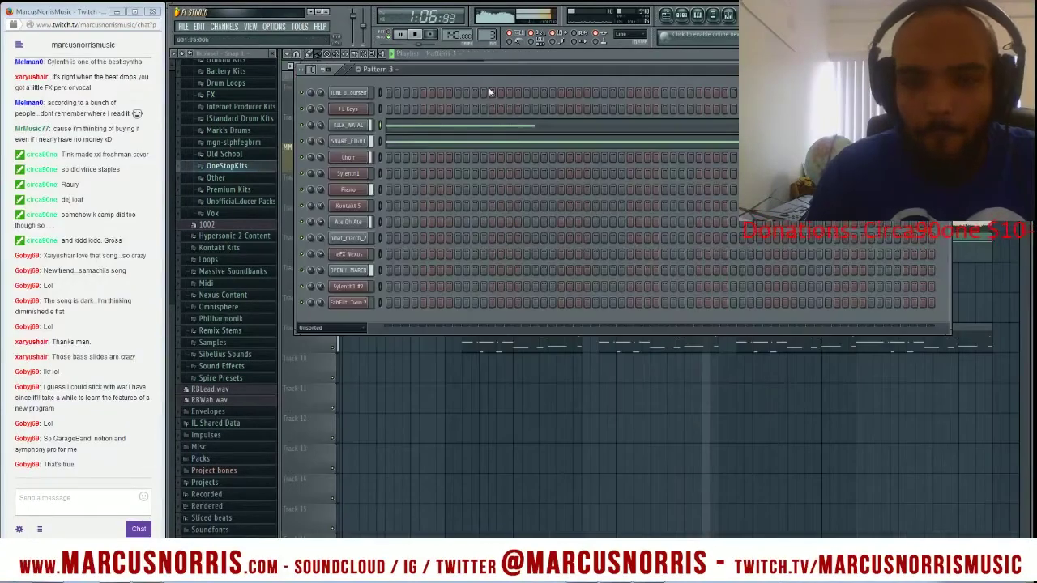
click(380, 142)
right_click(351, 142)
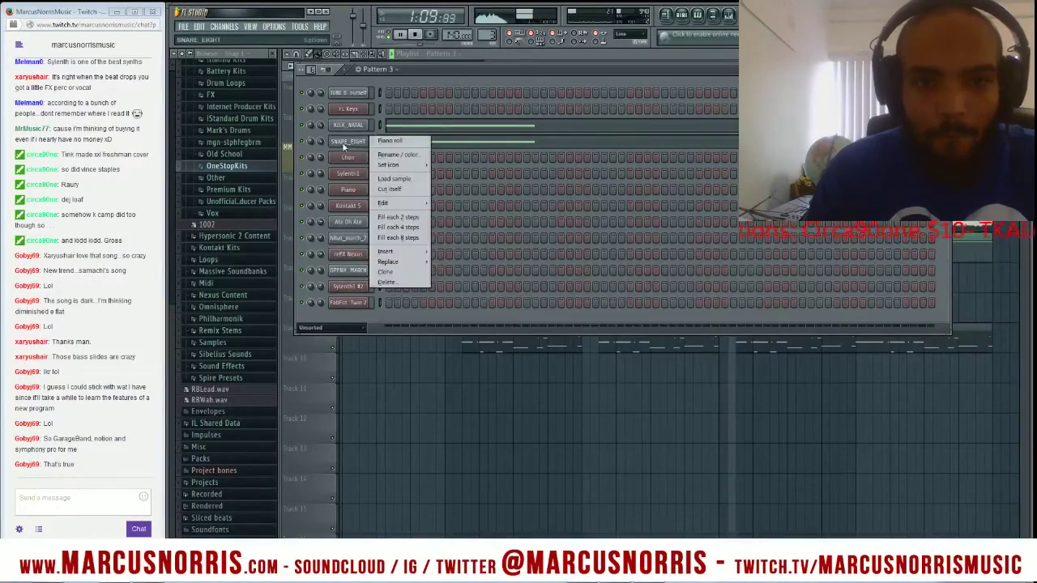
click(385, 190)
right_click(361, 127)
key(Escape)
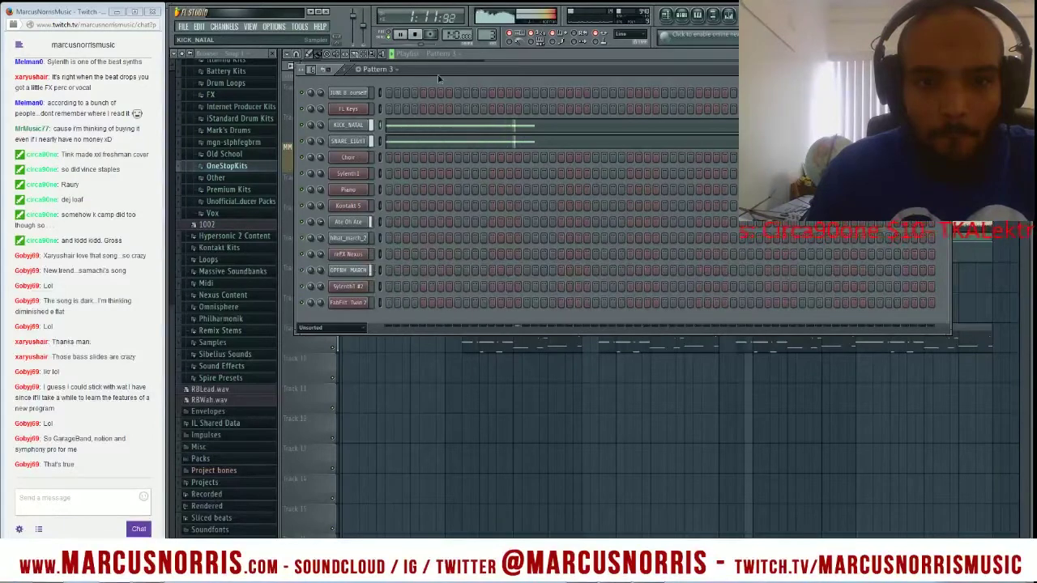
click(504, 60)
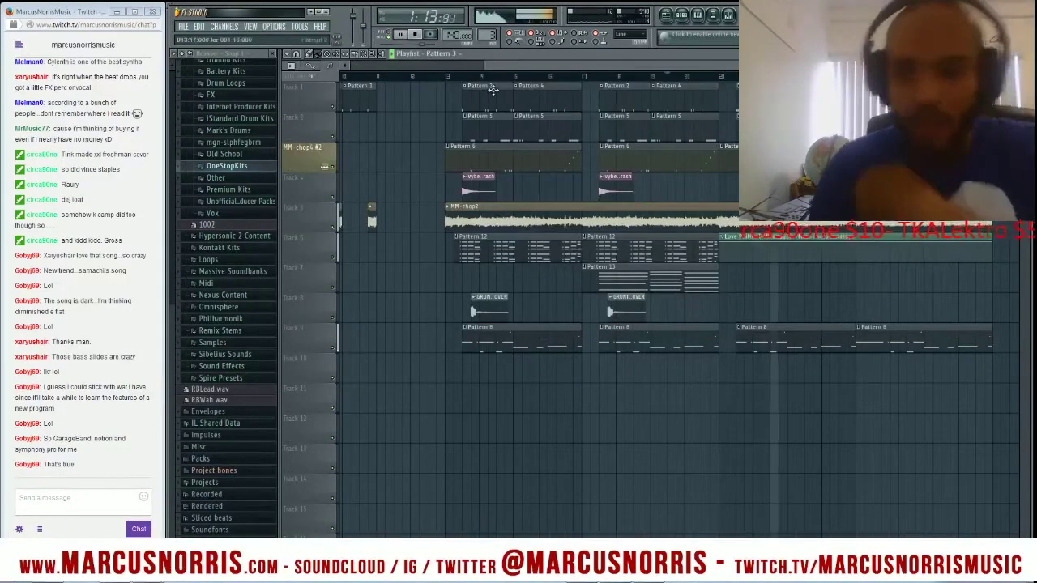
Step: Try adding a kick note after the opening run of KICK_NATAL notes in Pattern 3's piano roll, and remove it
key(F7)
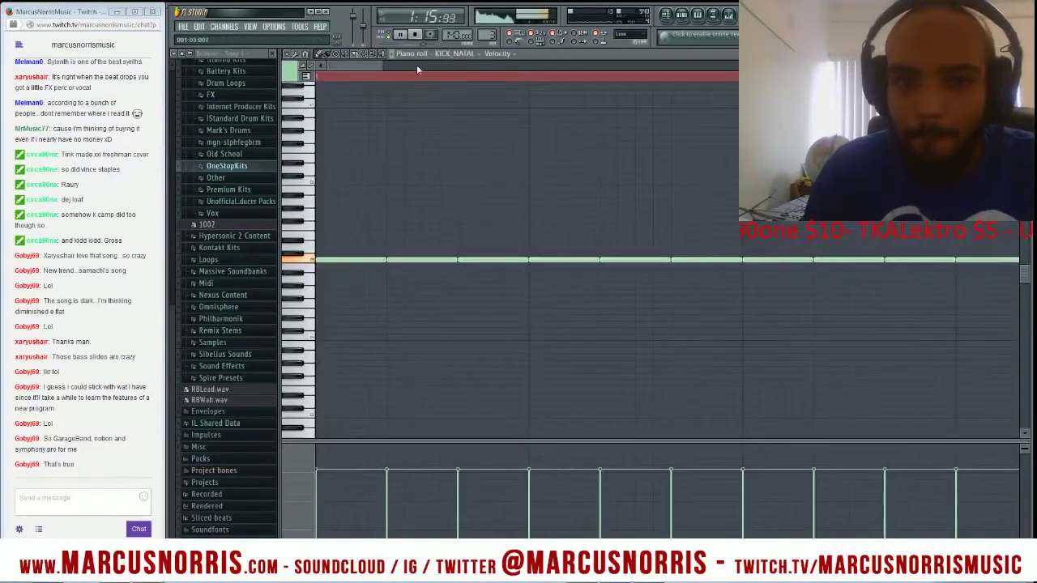
drag(381, 64, 735, 88)
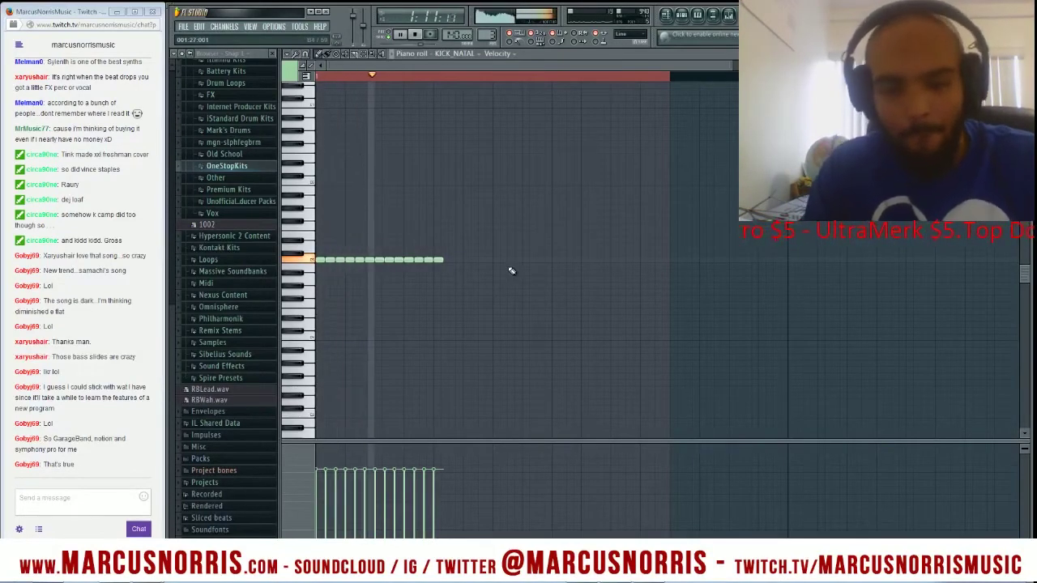
click(550, 260)
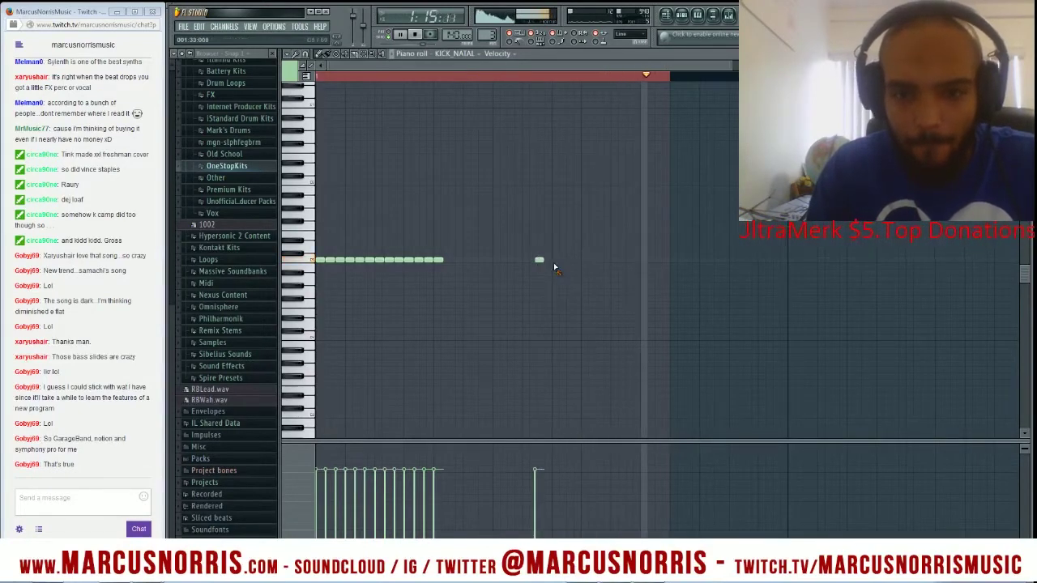
right_click(553, 261)
click(300, 62)
click(502, 248)
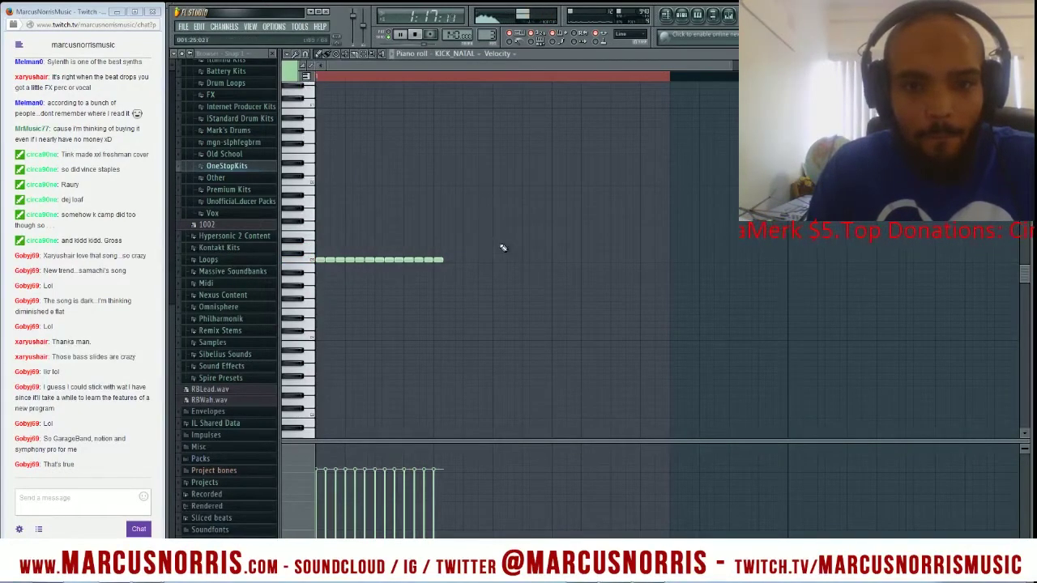
Step: Move the second Pattern 12 clip in the playlist from track 13 up to track 12
key(F5)
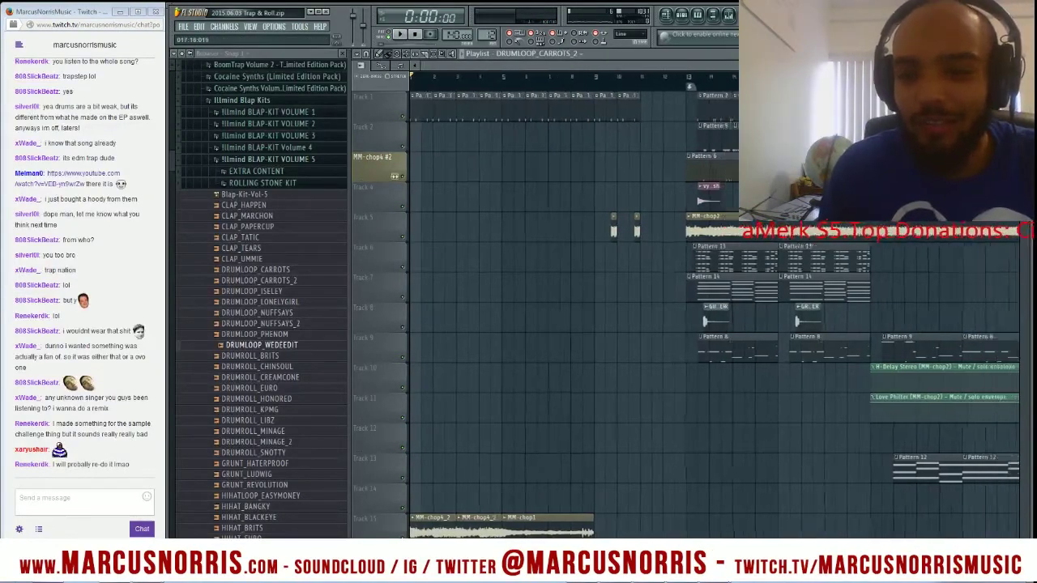
scroll(727, 367, down, 2)
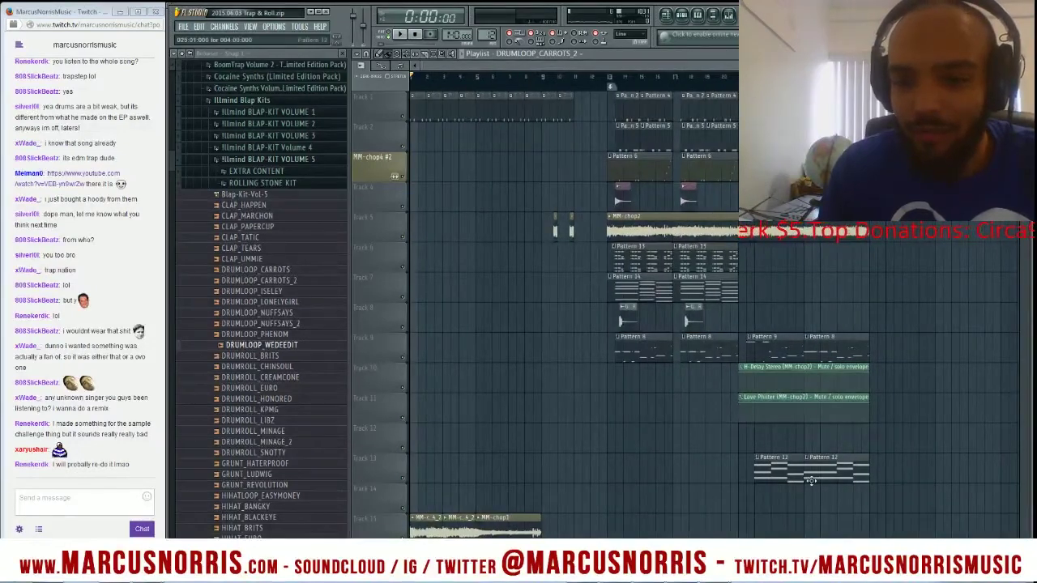
drag(820, 465, 813, 435)
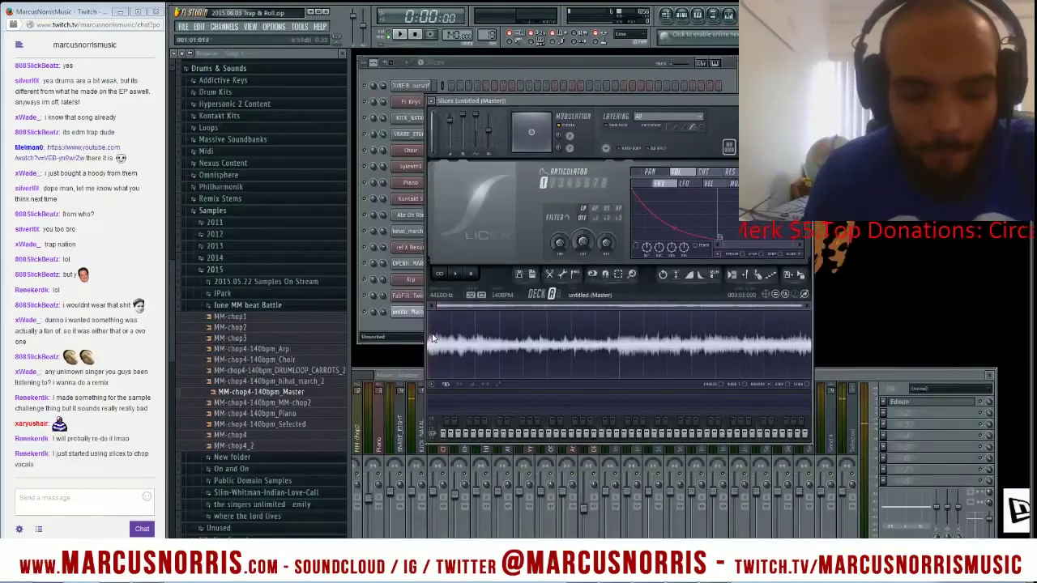
Step: Add a slice marker at the very start of the Master sample in Slicex and audition the slice
click(747, 281)
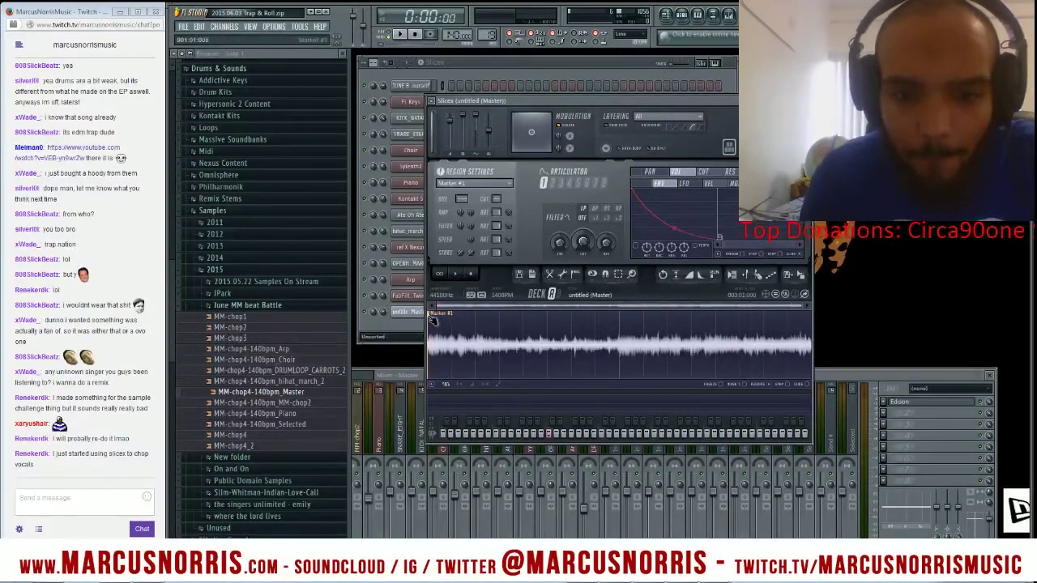
click(425, 321)
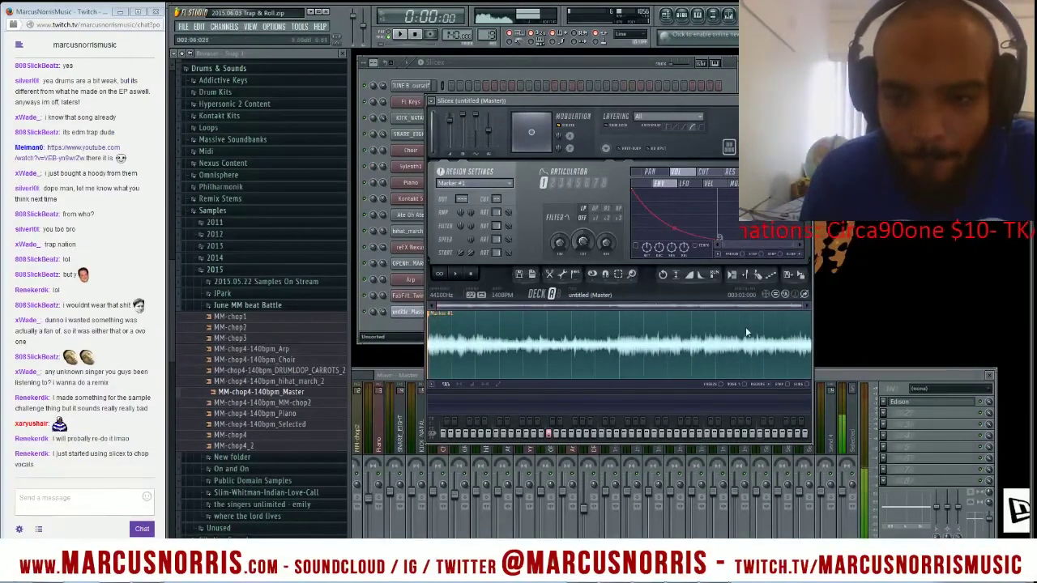
click(718, 334)
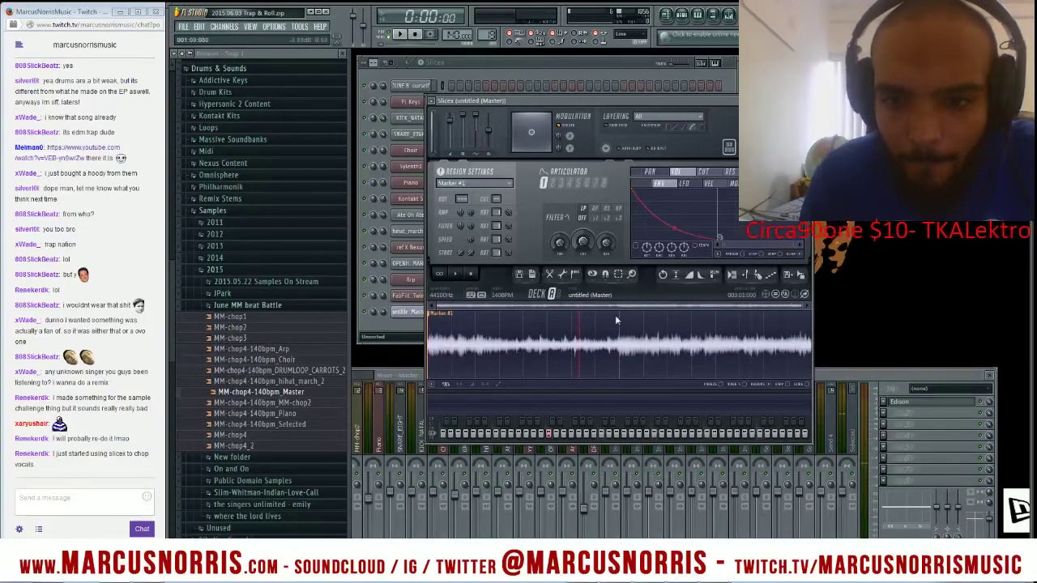
Step: Position a second slice marker about a quarter of the way through the Master sample, auditioning the slices to fine-tune it
key(z)
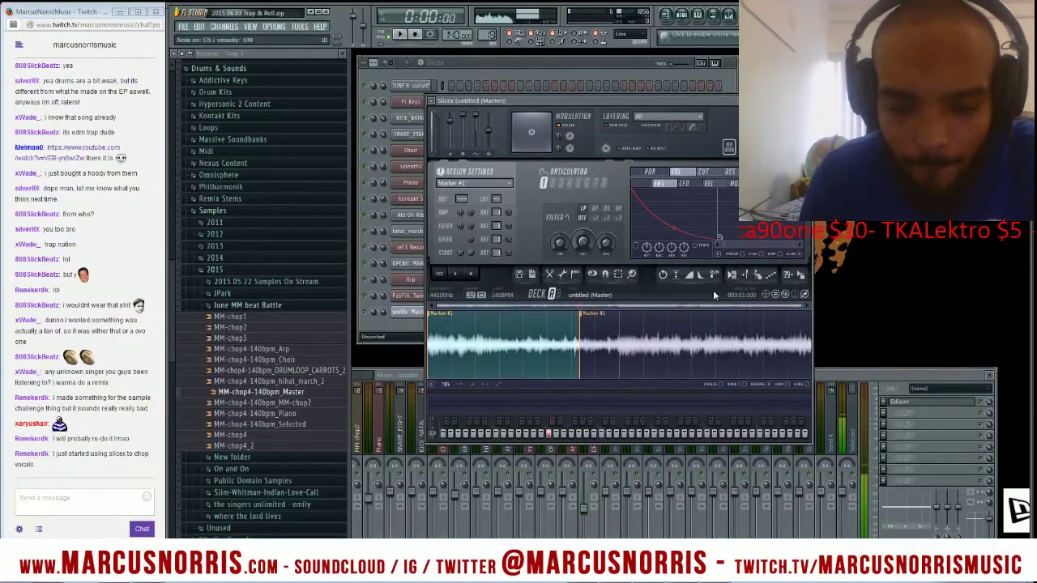
click(586, 317)
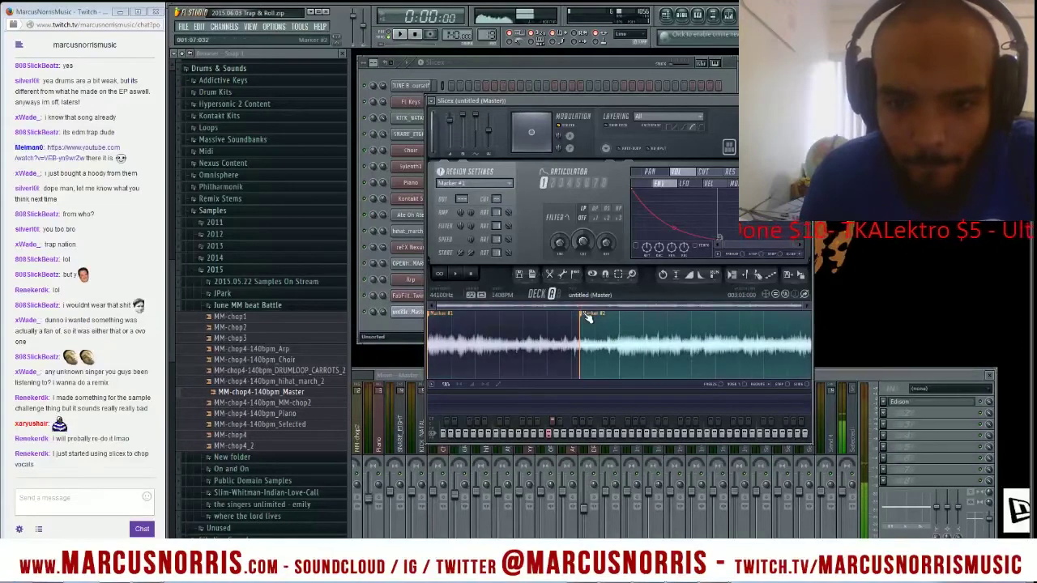
drag(585, 316, 513, 317)
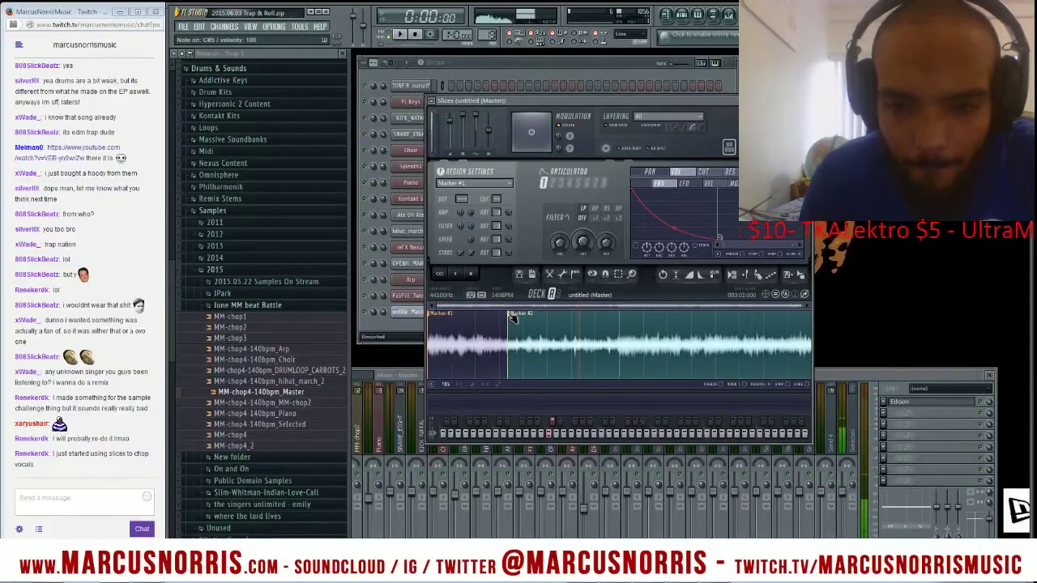
key(z)
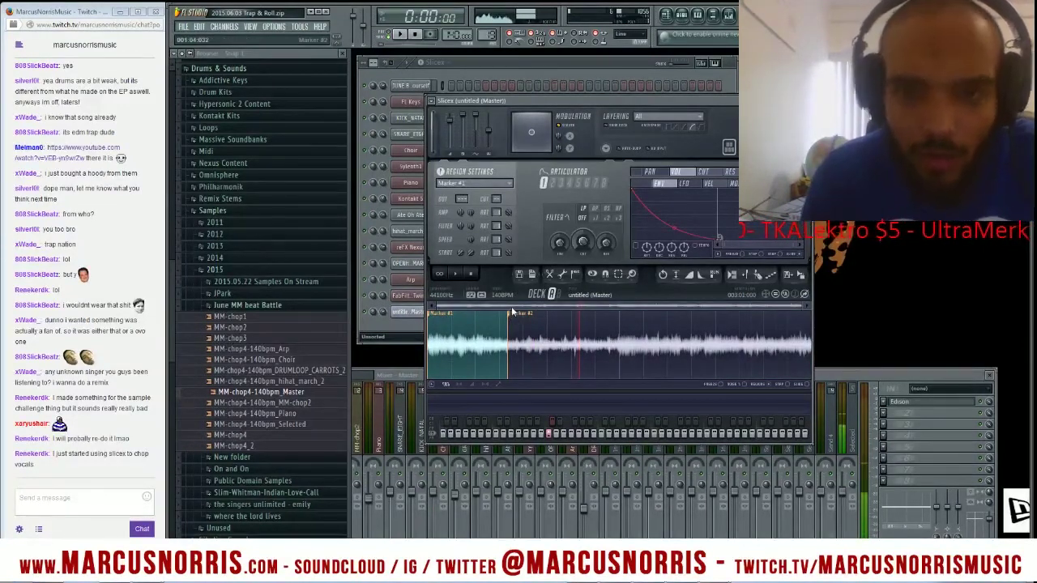
key(z)
key(z)
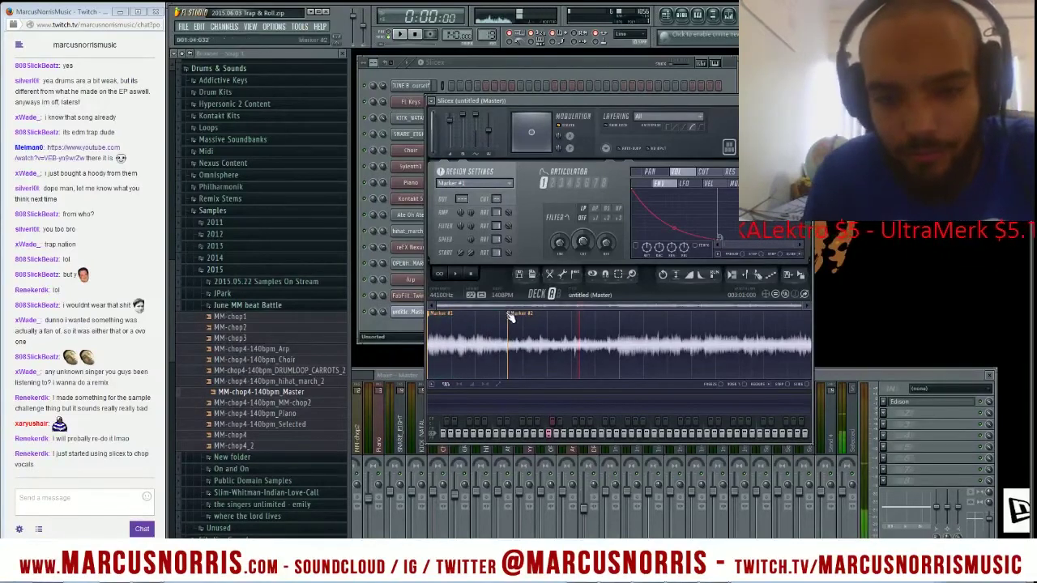
drag(510, 317, 529, 320)
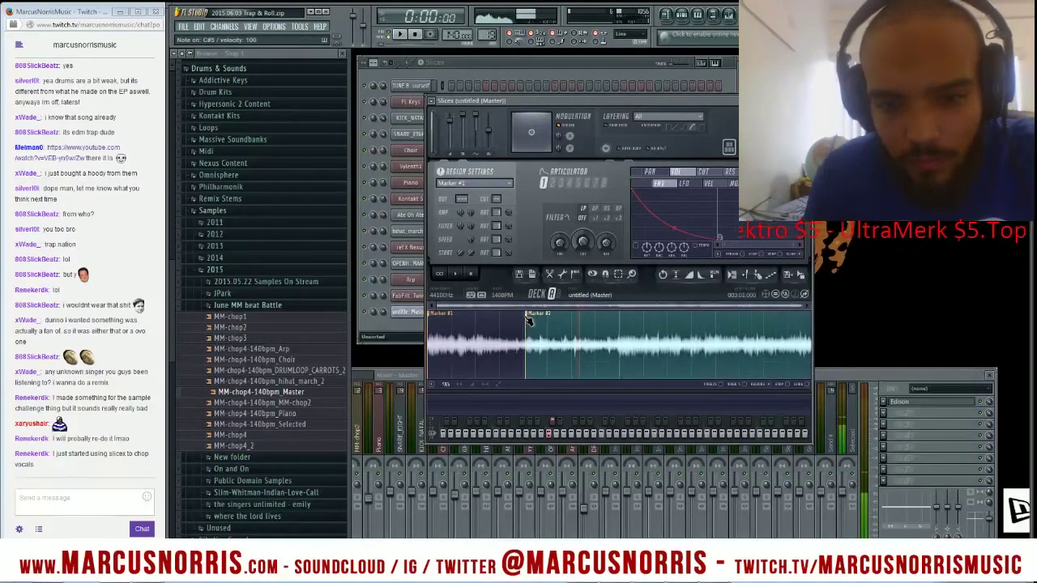
click(528, 320)
click(528, 320)
click(522, 320)
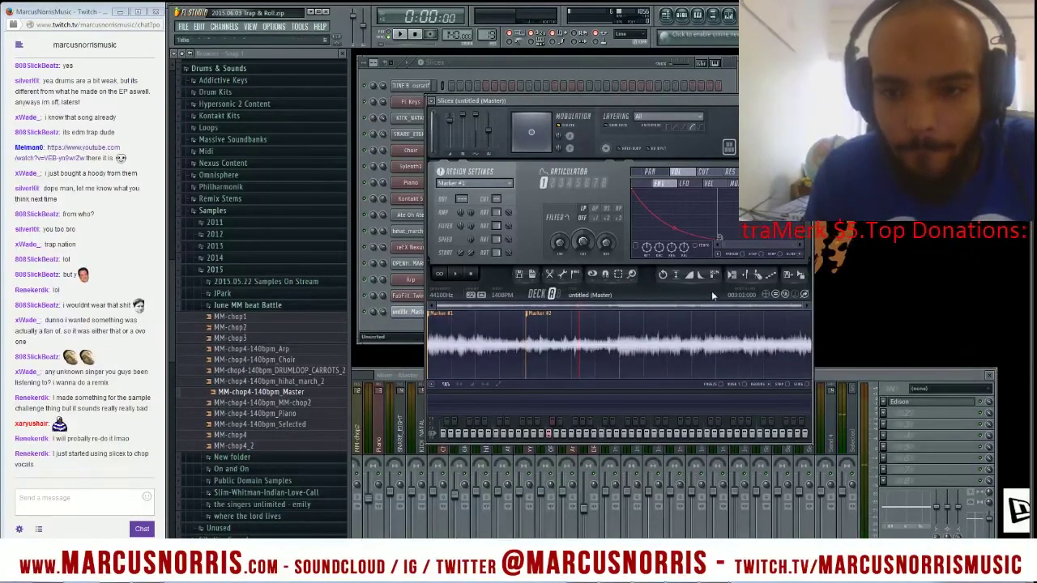
Step: Move the third slice marker to about the middle of the Master sample and audition the slice starting there
click(583, 317)
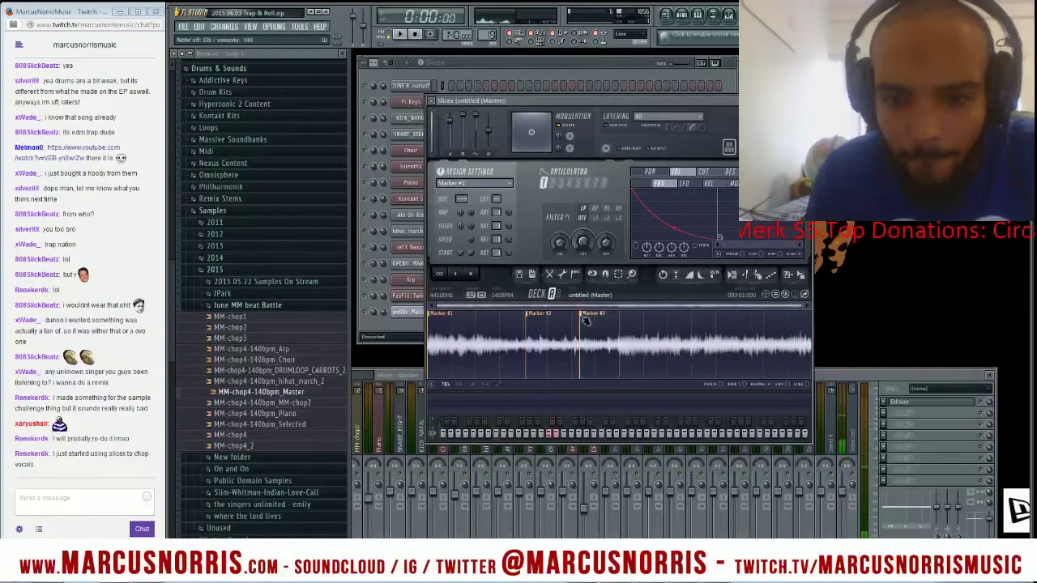
drag(583, 316, 623, 322)
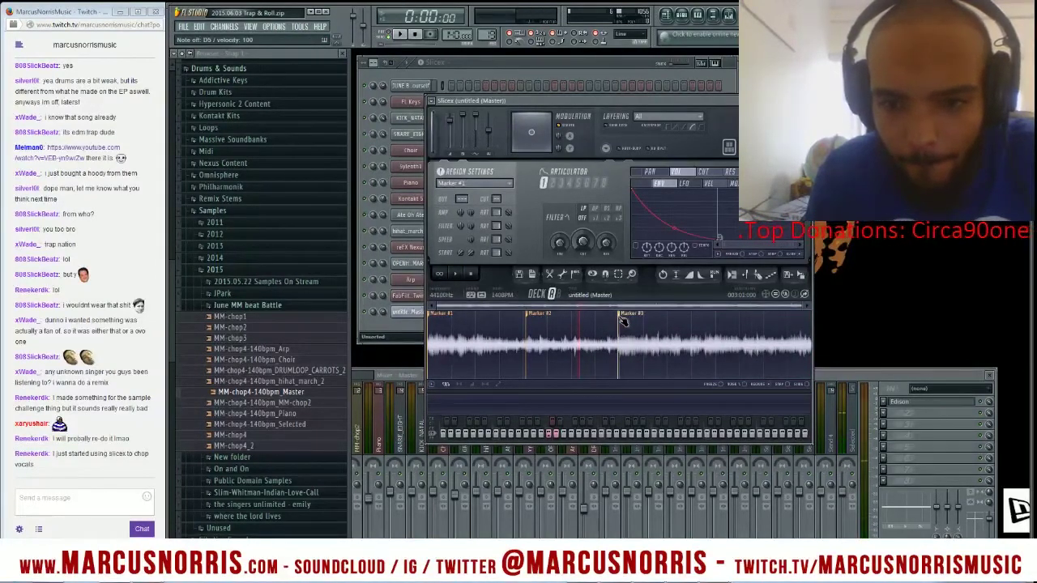
key(x)
key(x)
key(x)
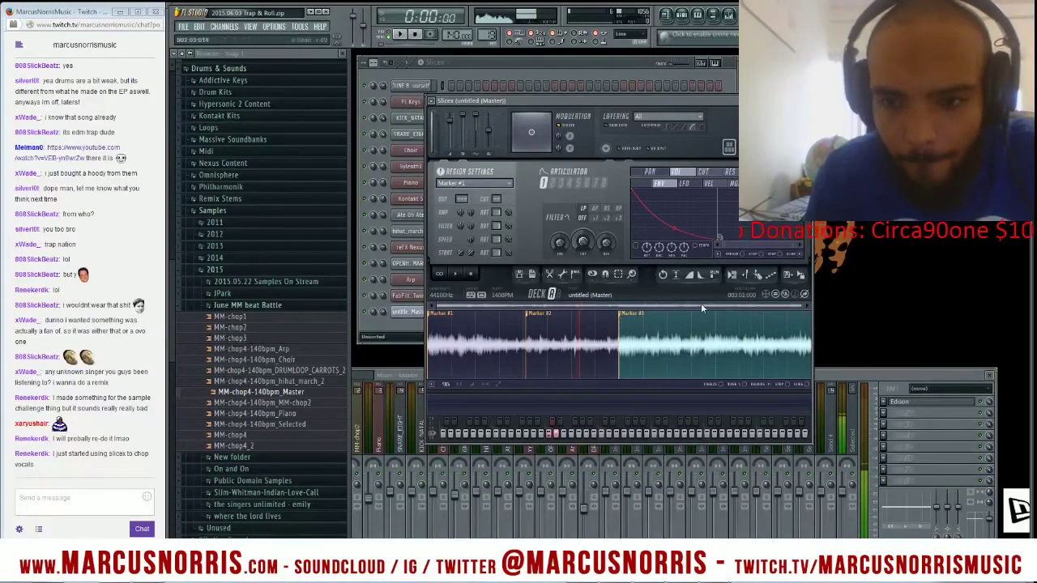
Step: Add a fourth slice marker shortly after the middle of the Master sample, auditioning the slices to fine-tune its position
click(751, 285)
drag(583, 317, 649, 318)
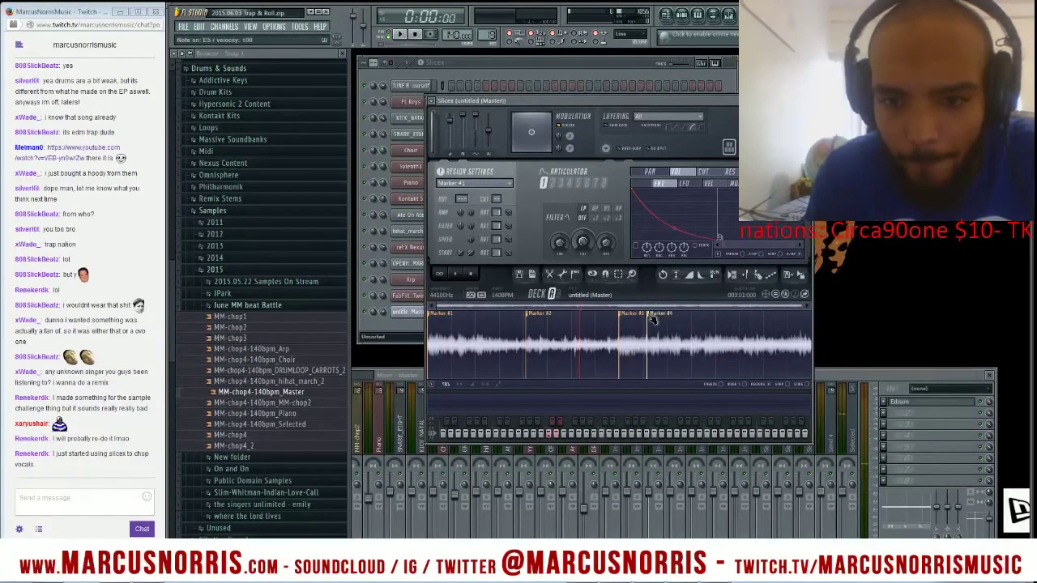
key(x)
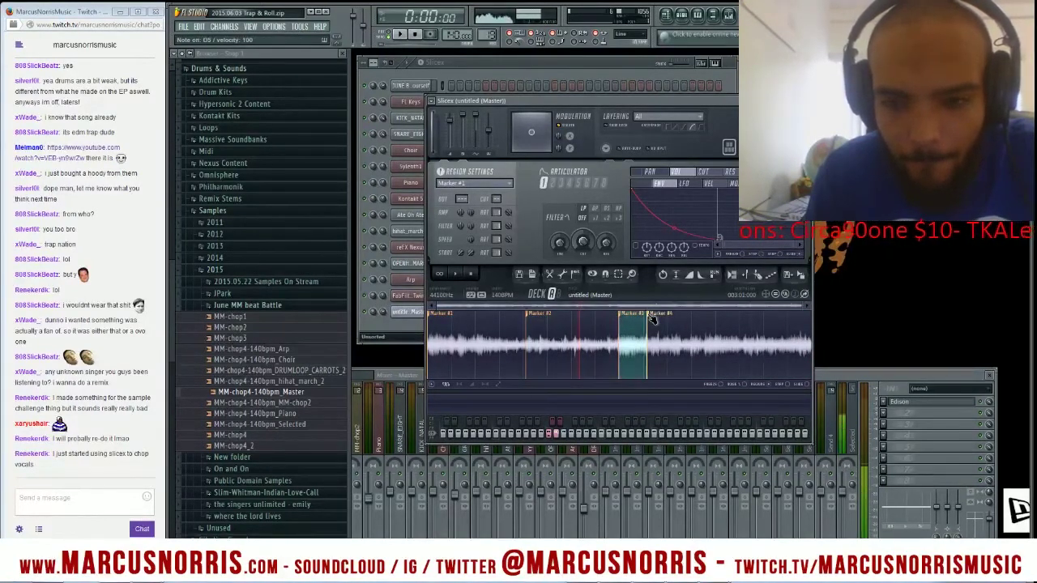
key(d)
key(d)
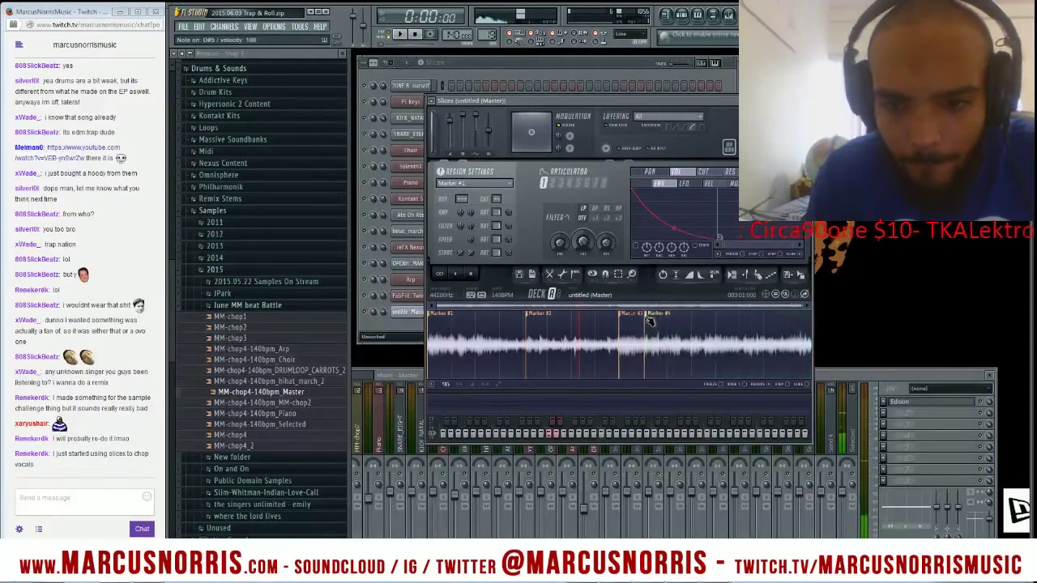
key(d)
key(d)
key(d)
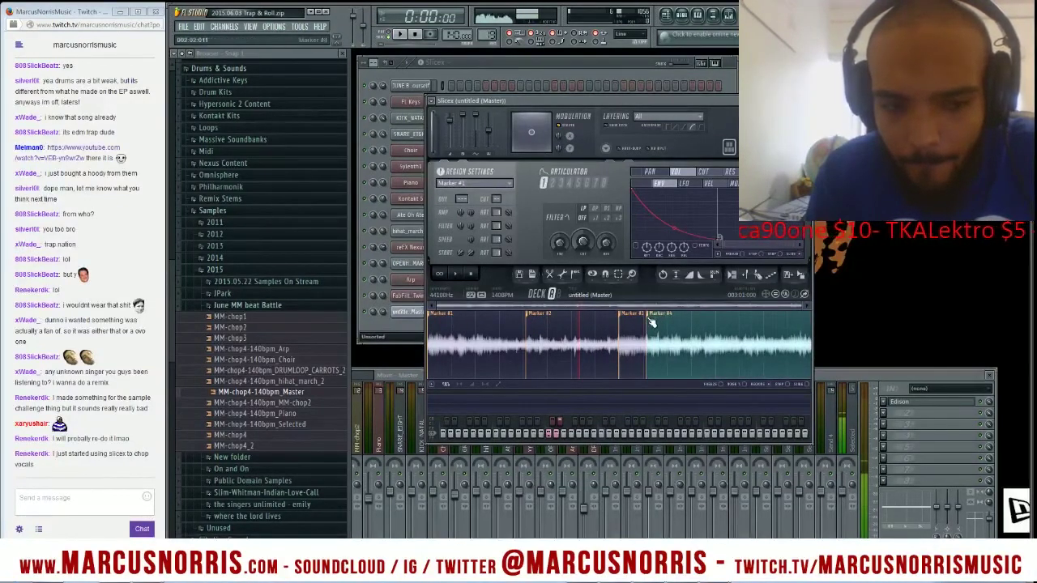
key(d)
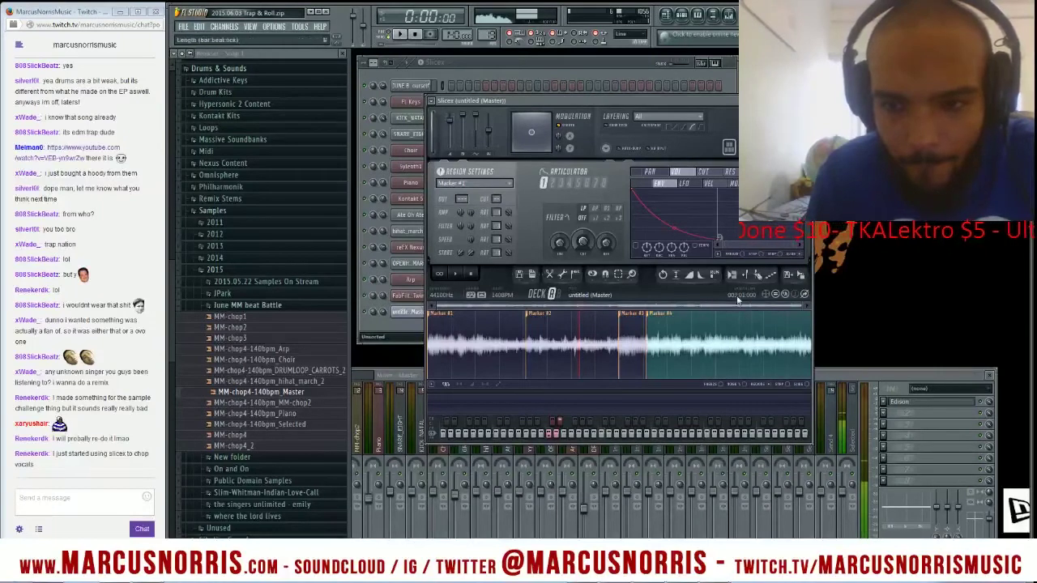
key(c)
Step: Add a fifth slice marker nearly three quarters of the way through the Master sample and audition the slices
click(747, 278)
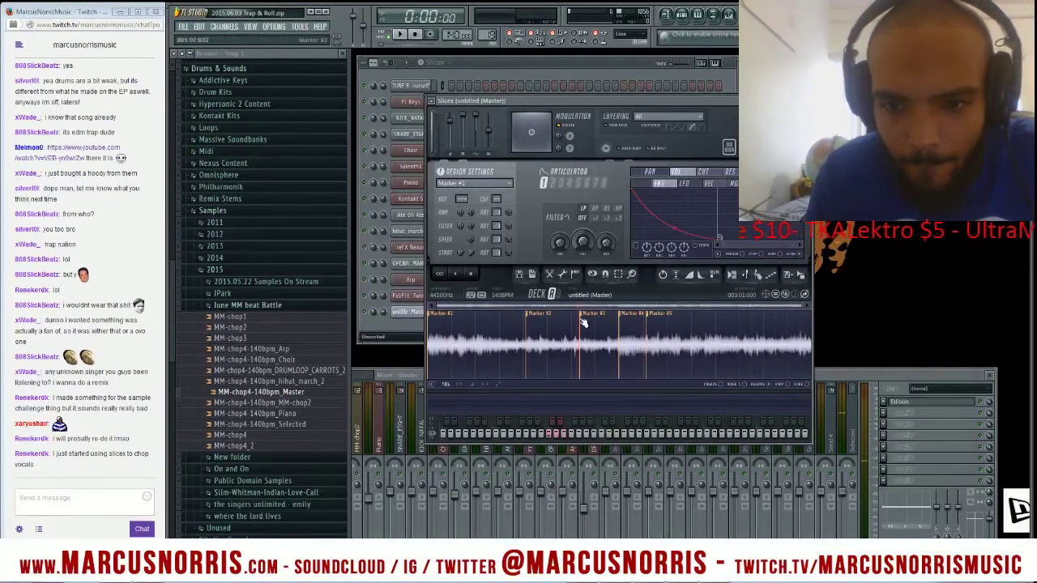
drag(583, 321, 706, 333)
key(c)
key(c)
key(c)
key(c)
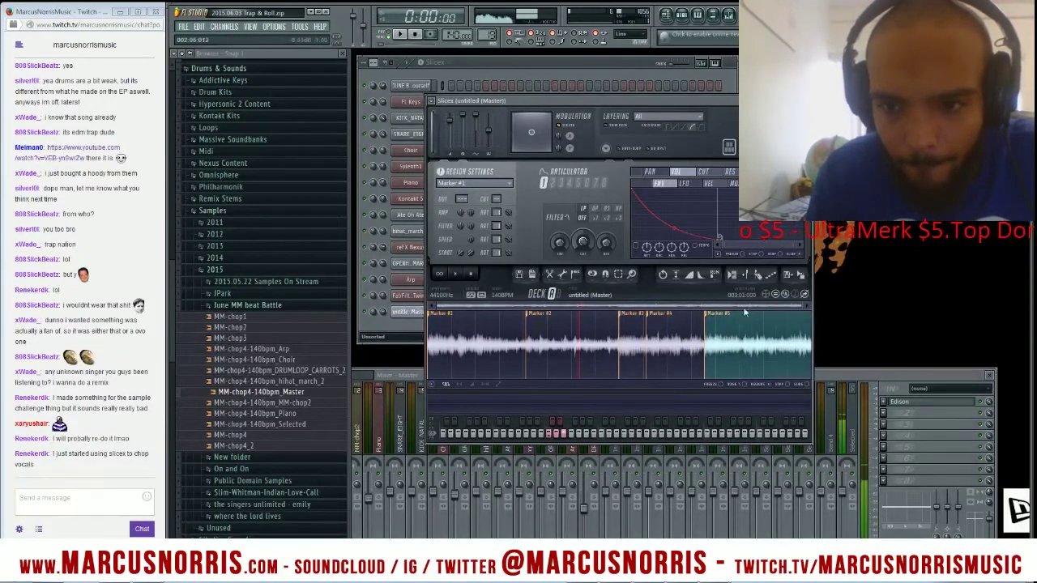
Step: Add a sixth slice marker a little over four fifths through the Master sample, auditioning slices to adjust it
click(734, 326)
click(753, 278)
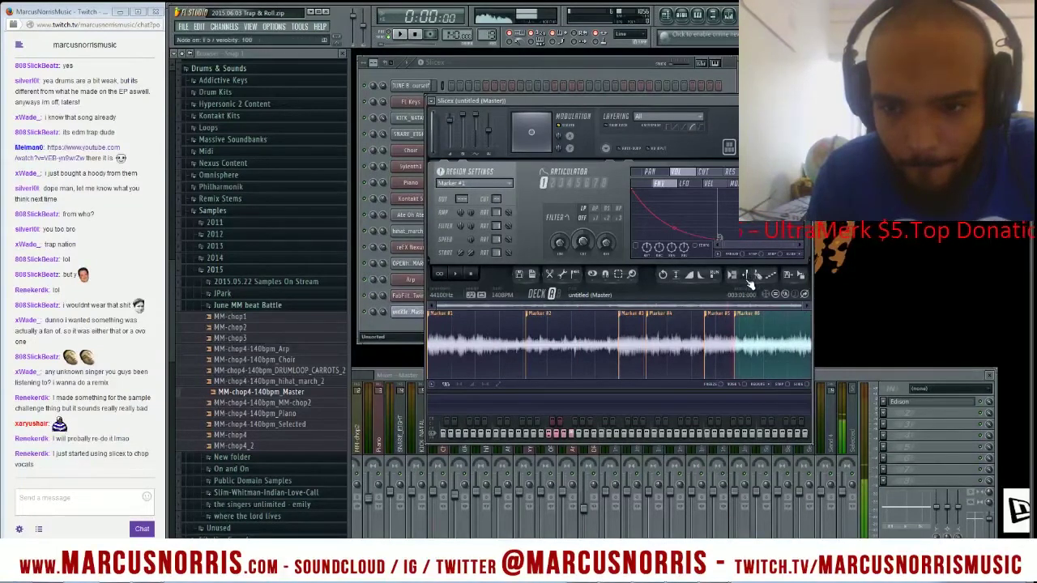
click(742, 319)
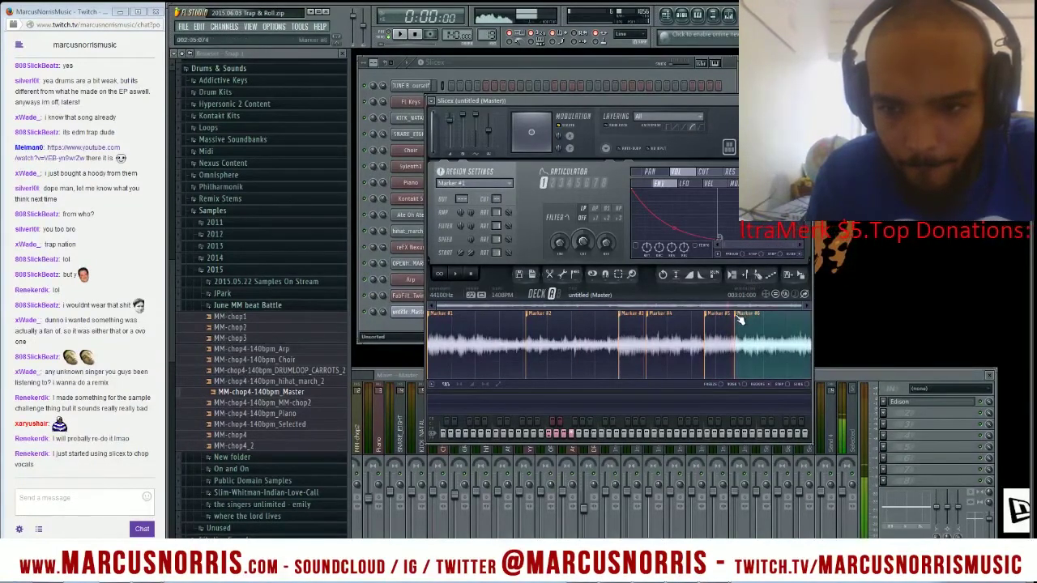
drag(739, 320, 750, 322)
key(v)
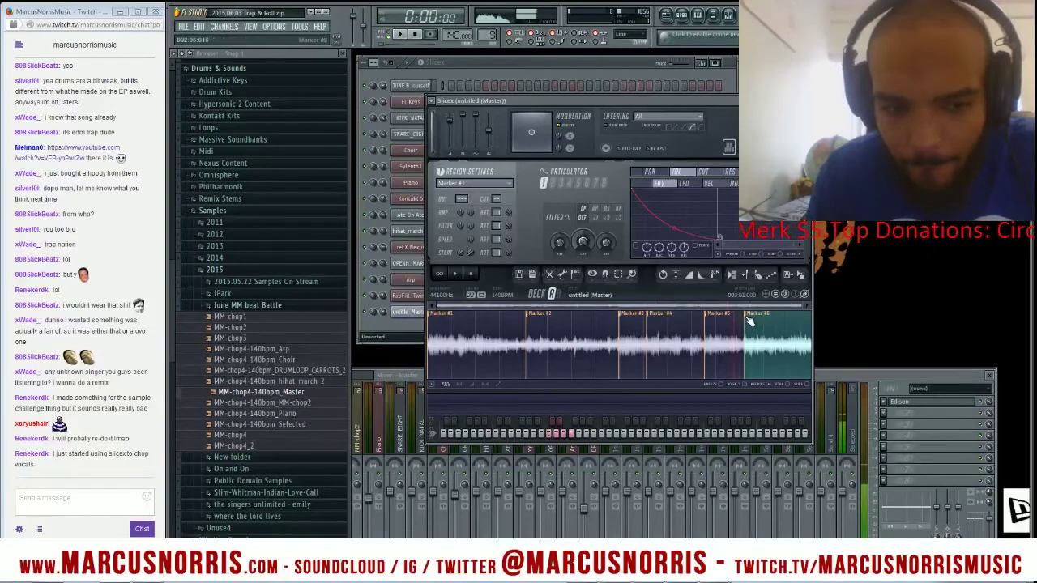
key(z)
Step: Start playback, close the Slicex window and bring up the playlist
key(space)
key(Escape)
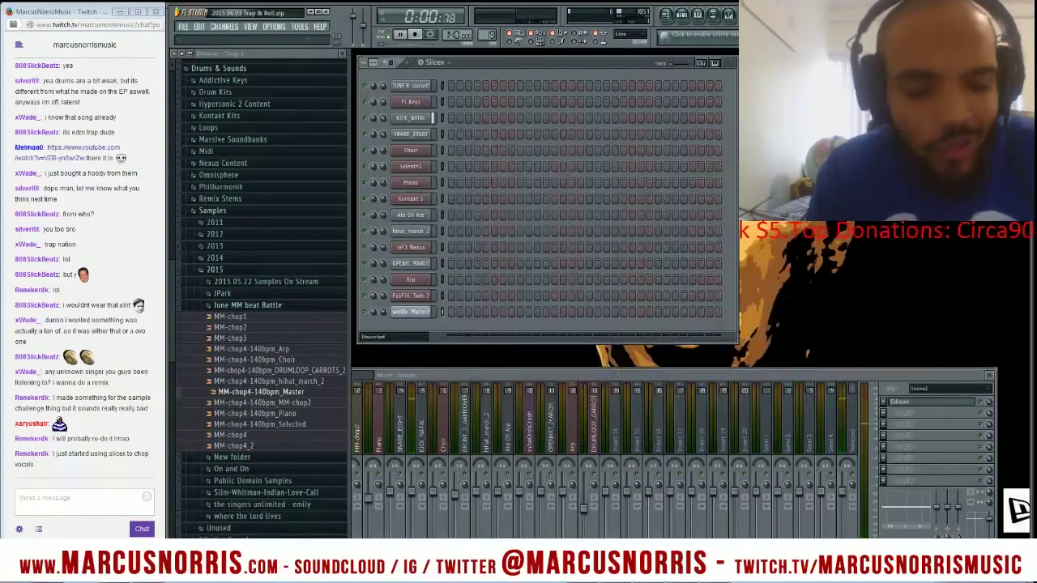
key(F5)
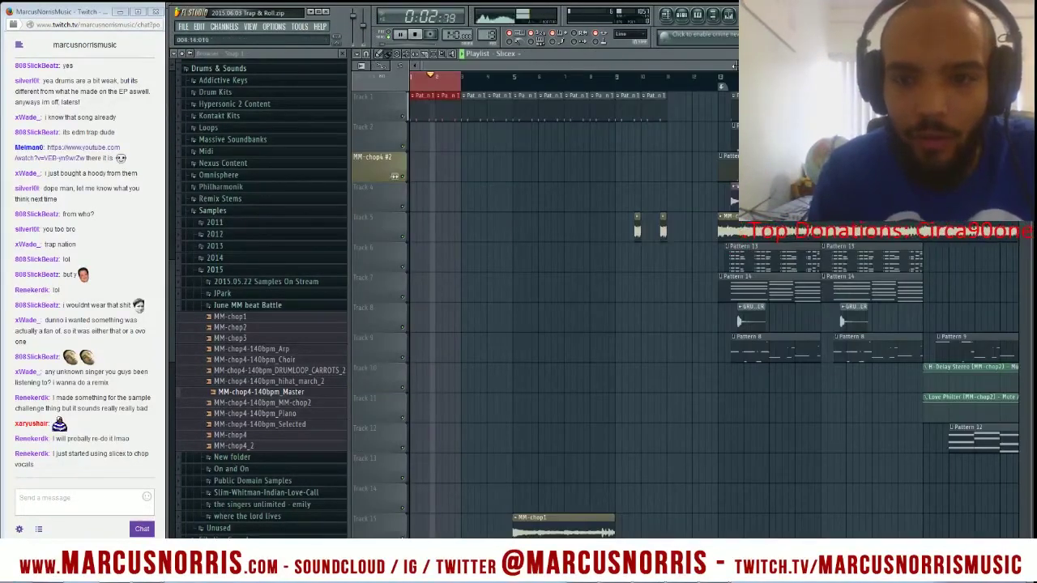